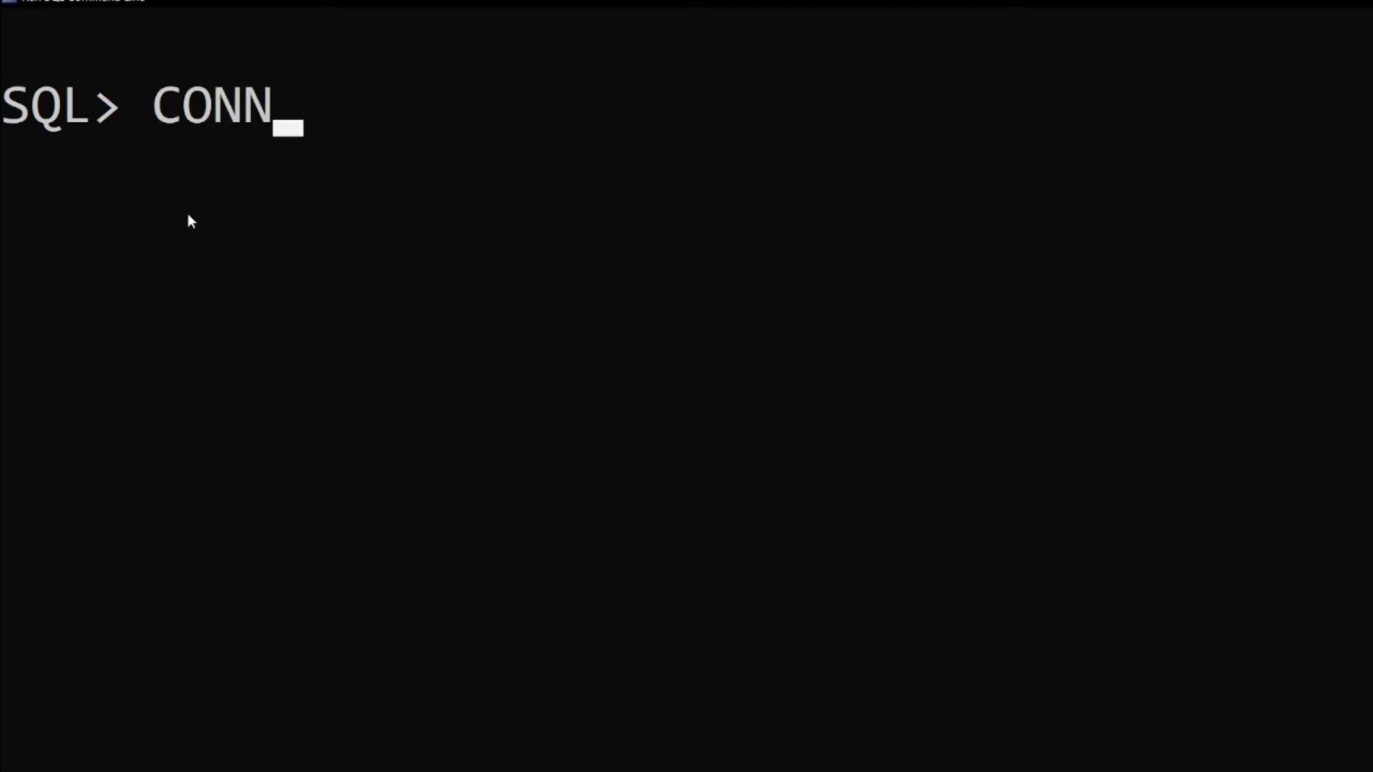
# - Connect as SYSTEM via CONN, user-name SYSTEM and password, confirming Connected
pyautogui.press('Return')
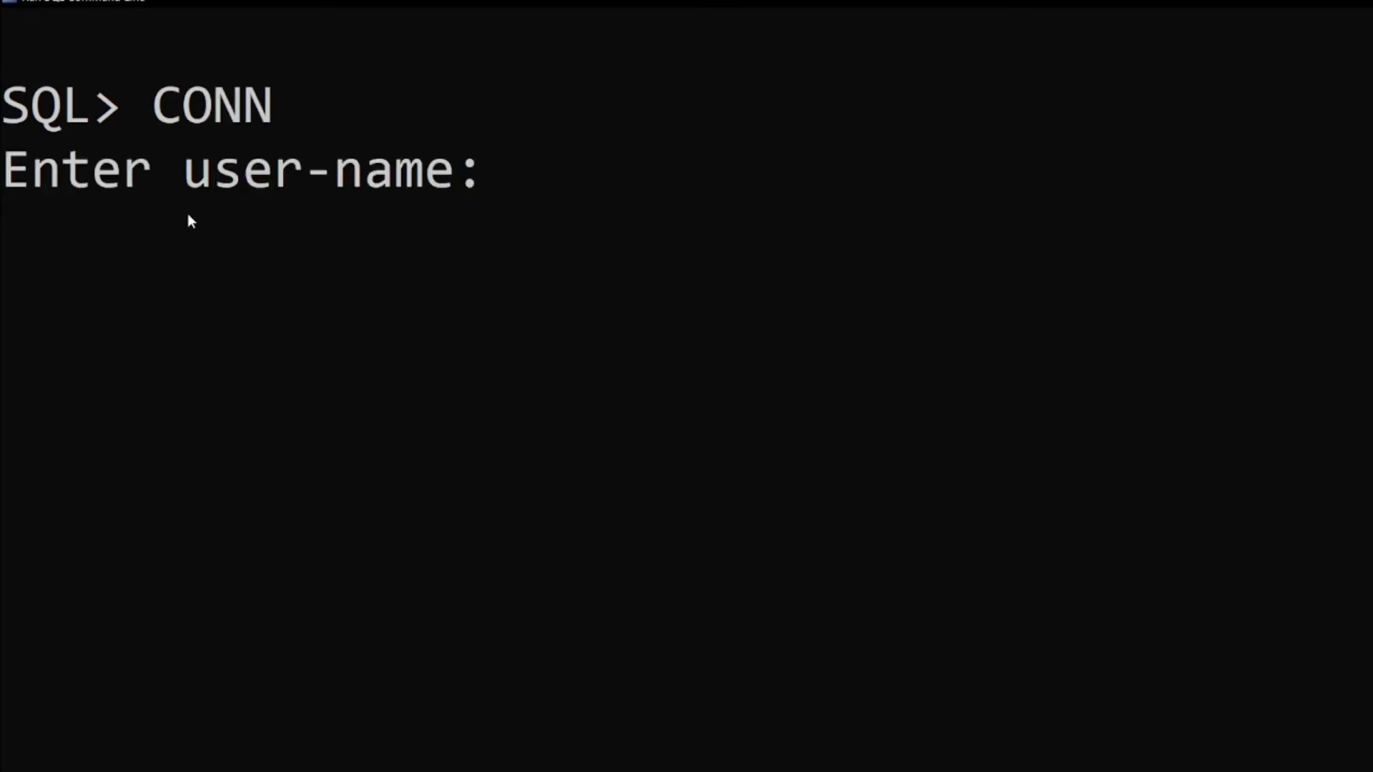
pyautogui.write('SYS')
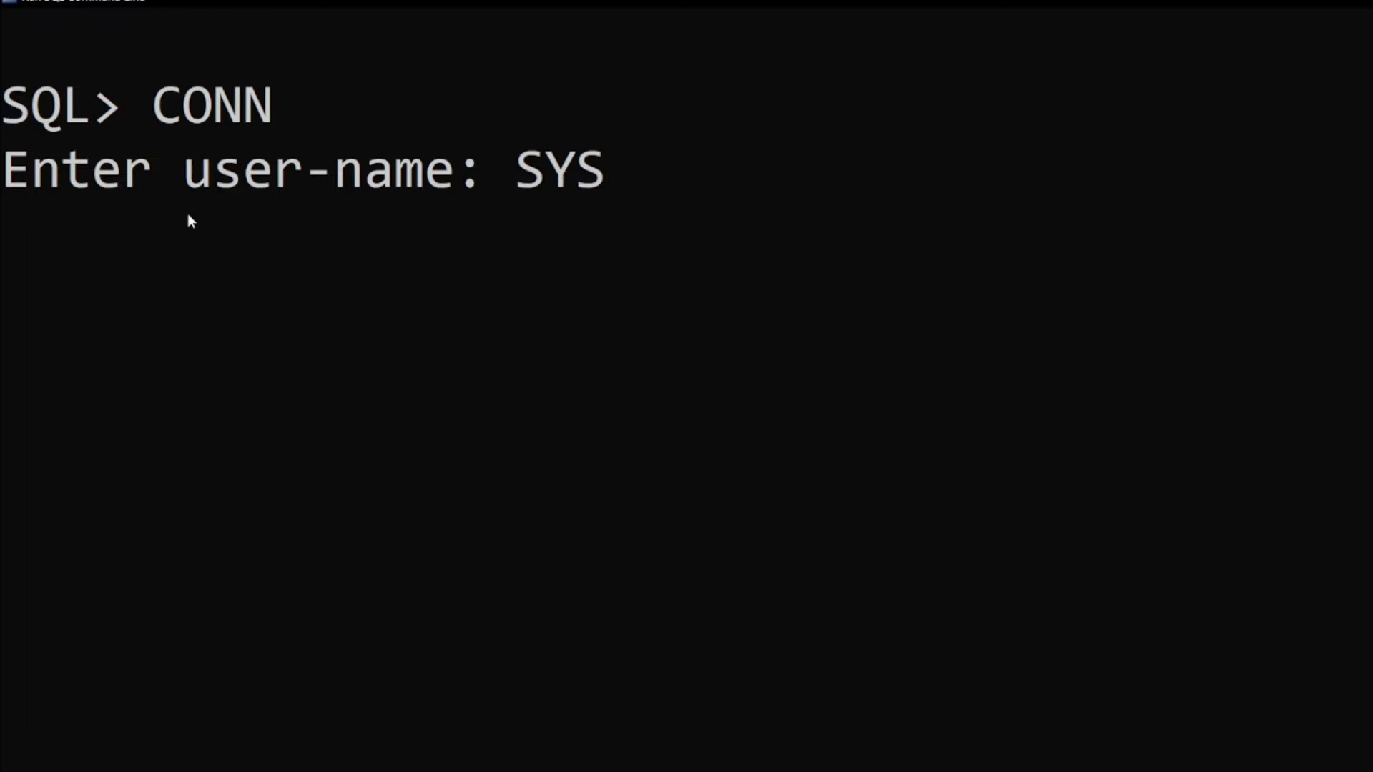
pyautogui.write('TEM')
pyautogui.press('Return')
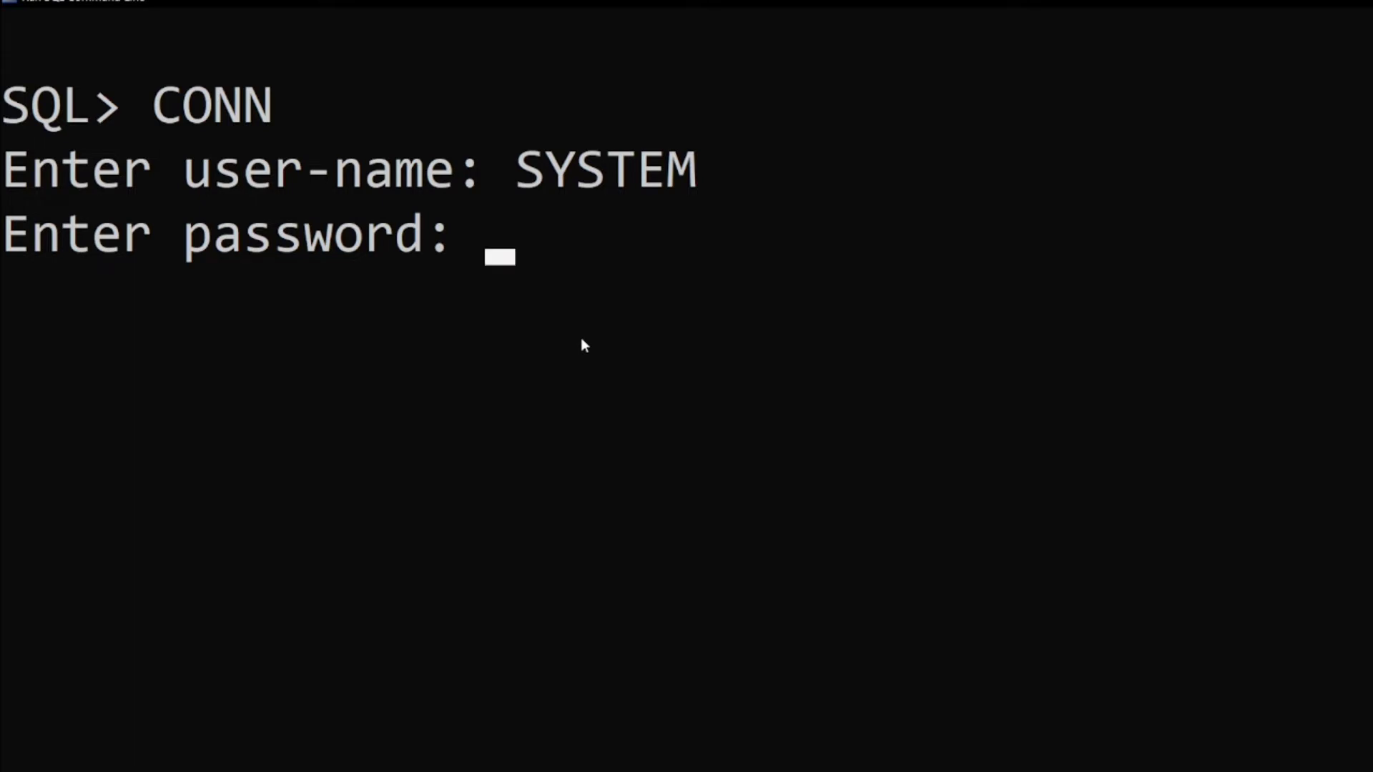
pyautogui.press('Return')
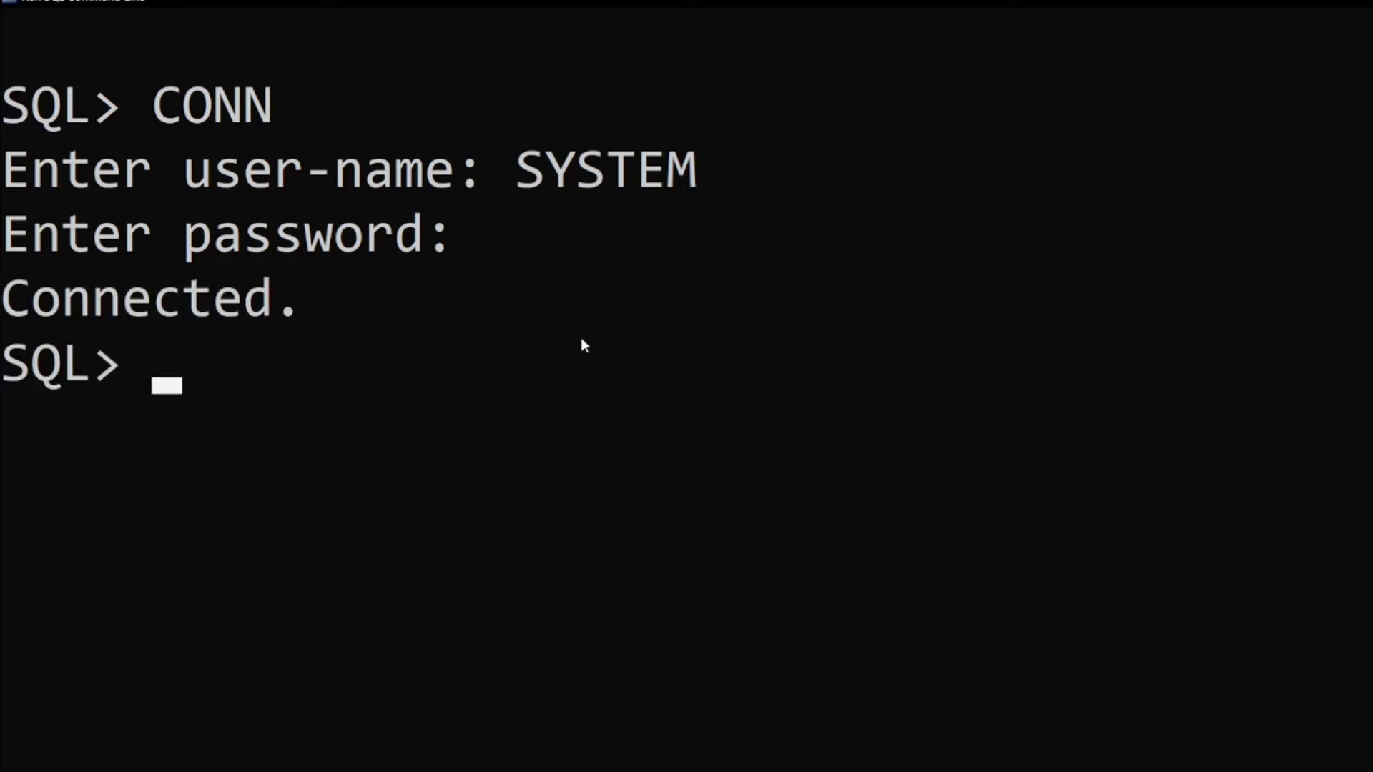
pyautogui.moveTo(344, 301); pyautogui.dragTo(5, 306)
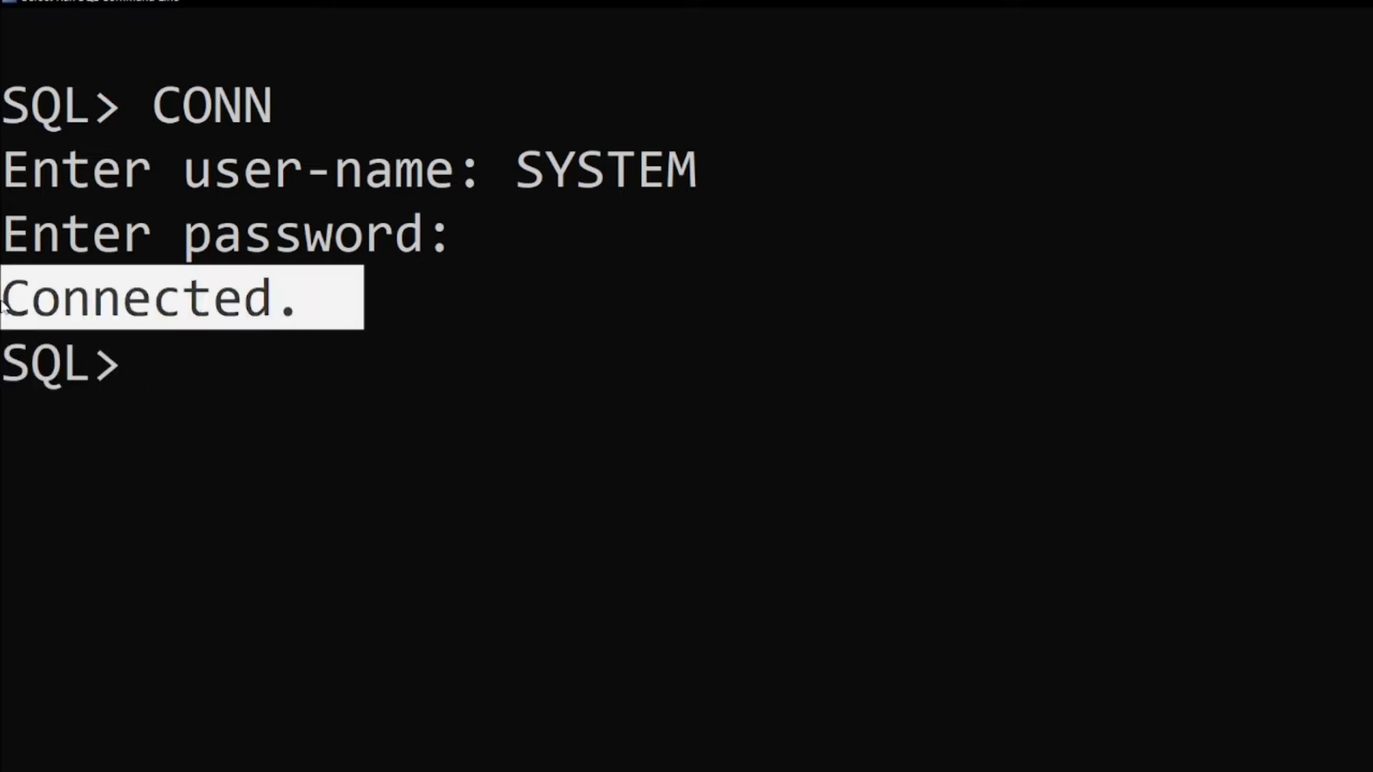
pyautogui.click(172, 381)
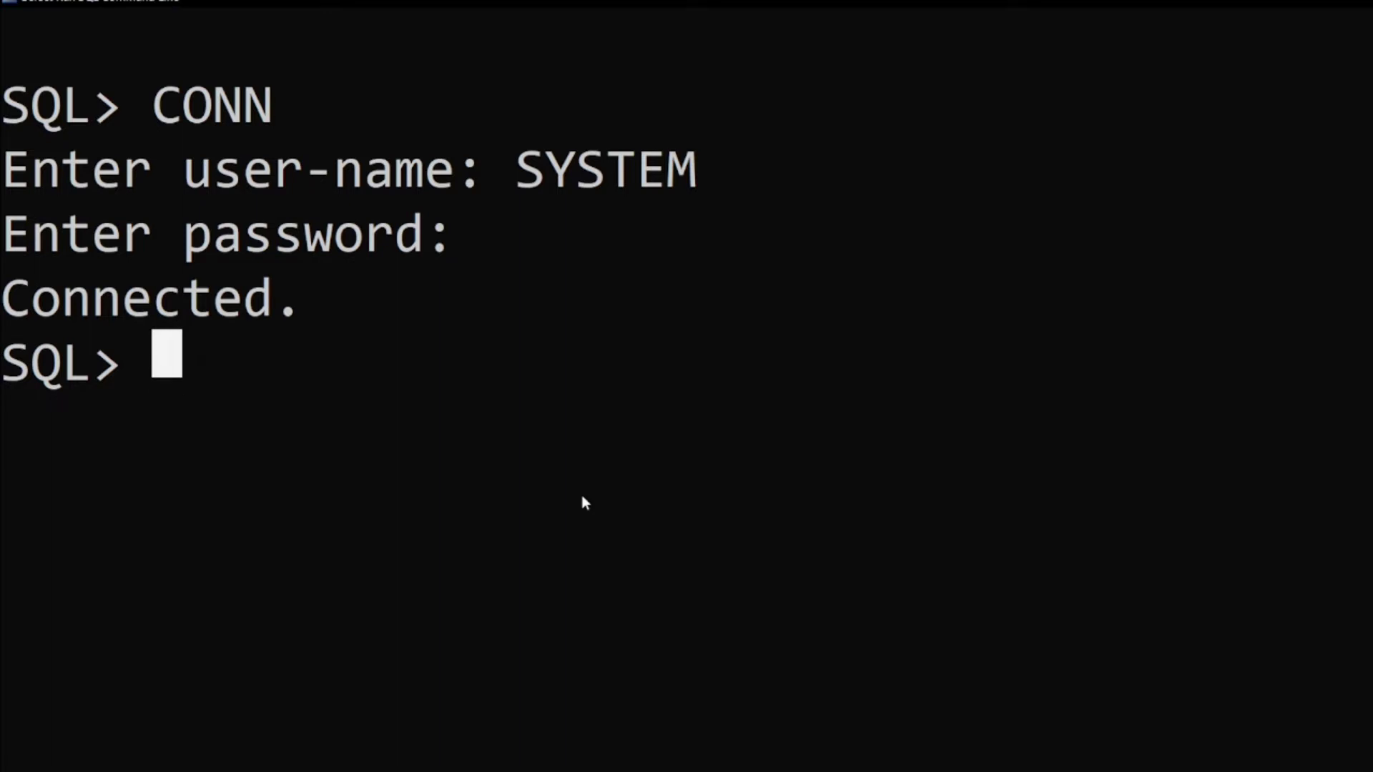
pyautogui.write('CRE')
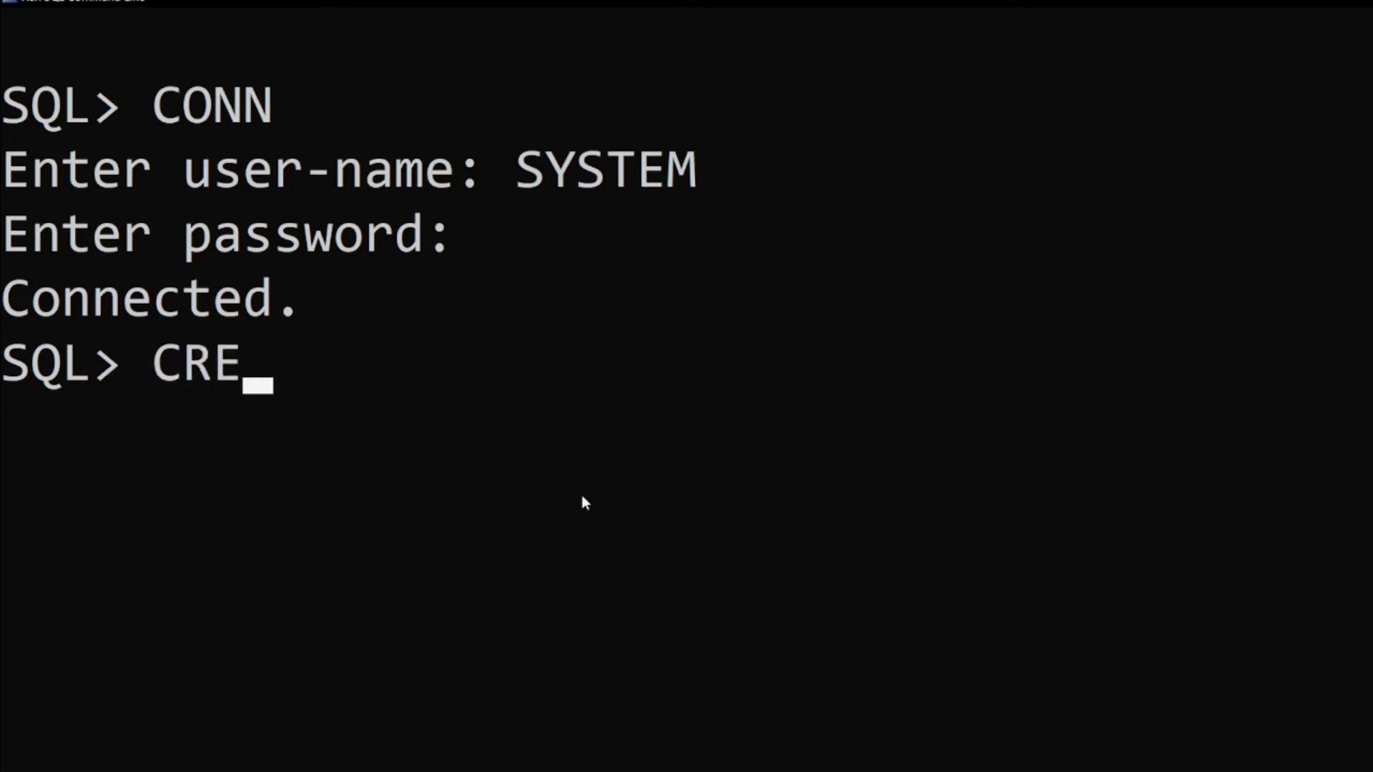
pyautogui.write('ATE U')
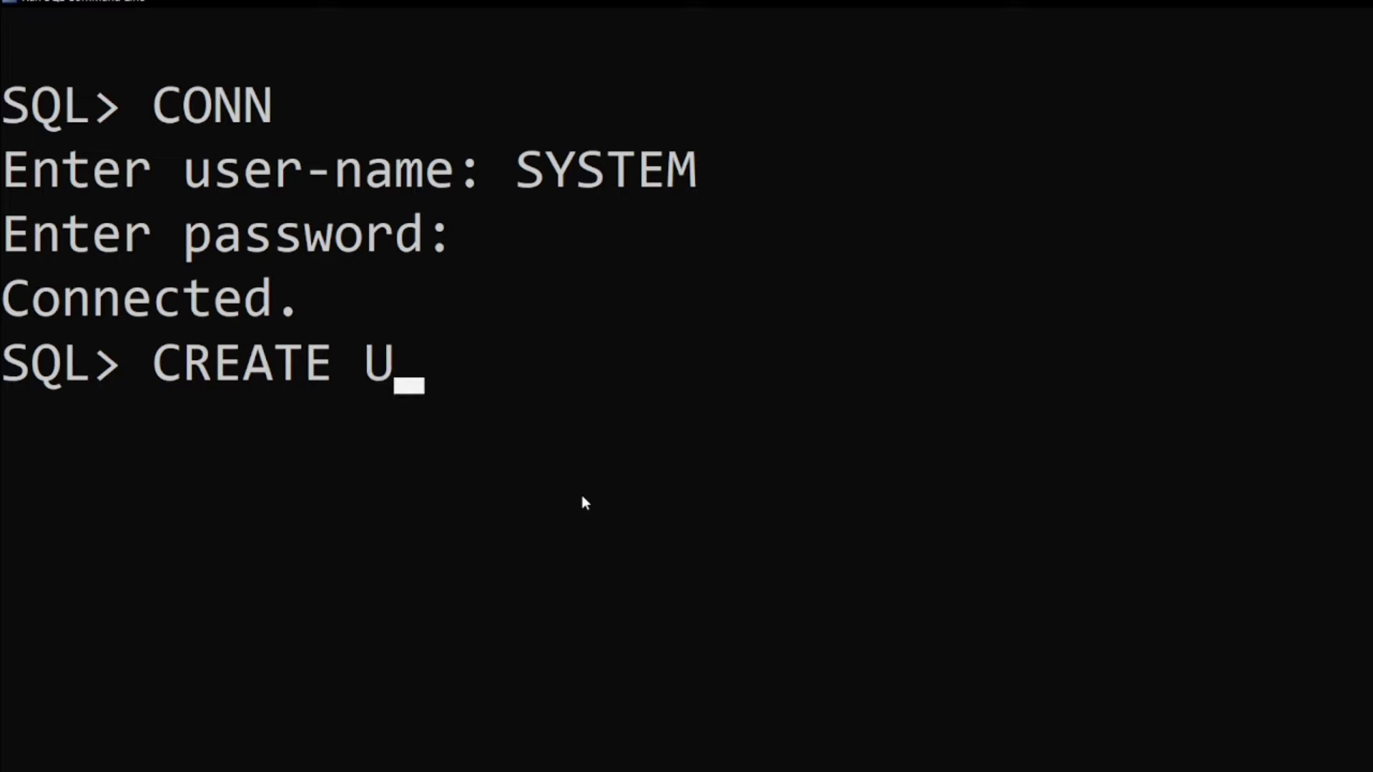
pyautogui.write('SE')
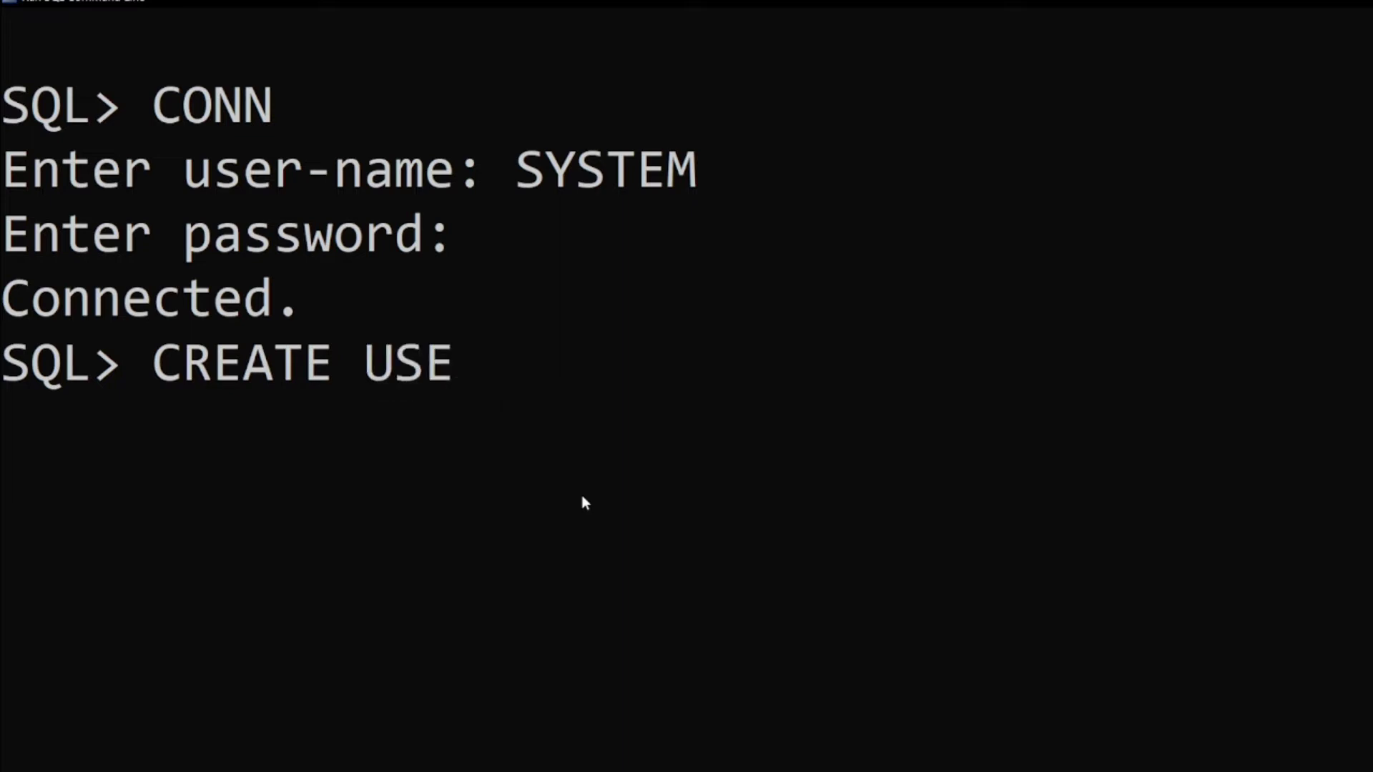
pyautogui.write('R ')
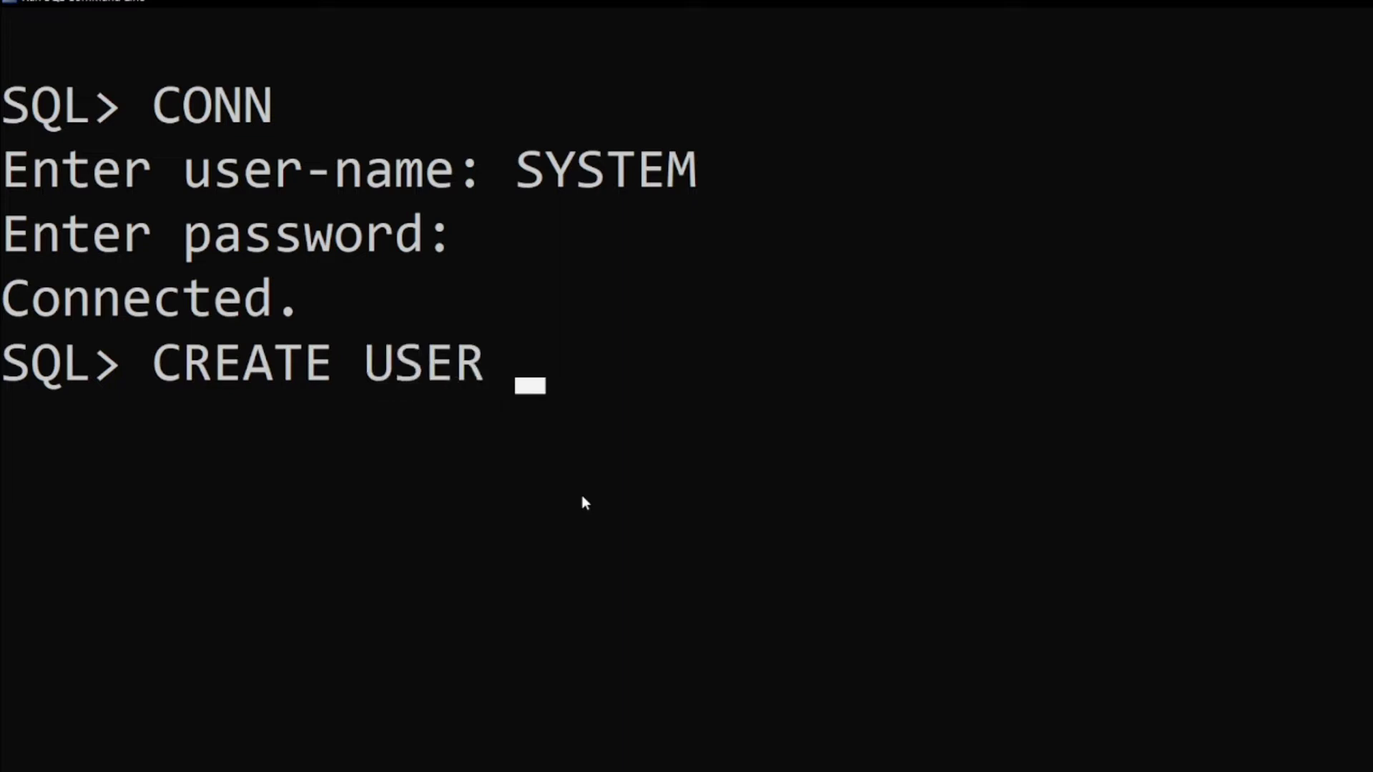
pyautogui.write('KK ')
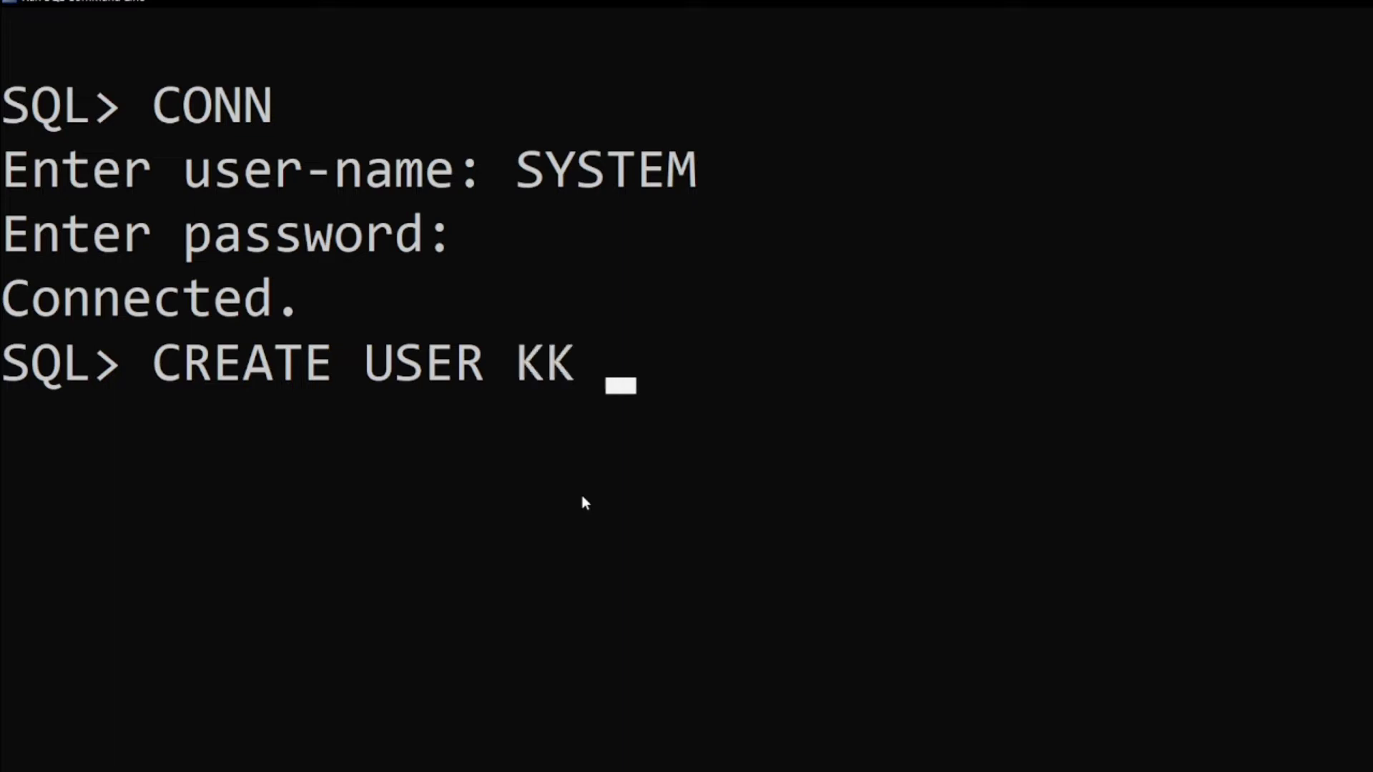
pyautogui.write('I')
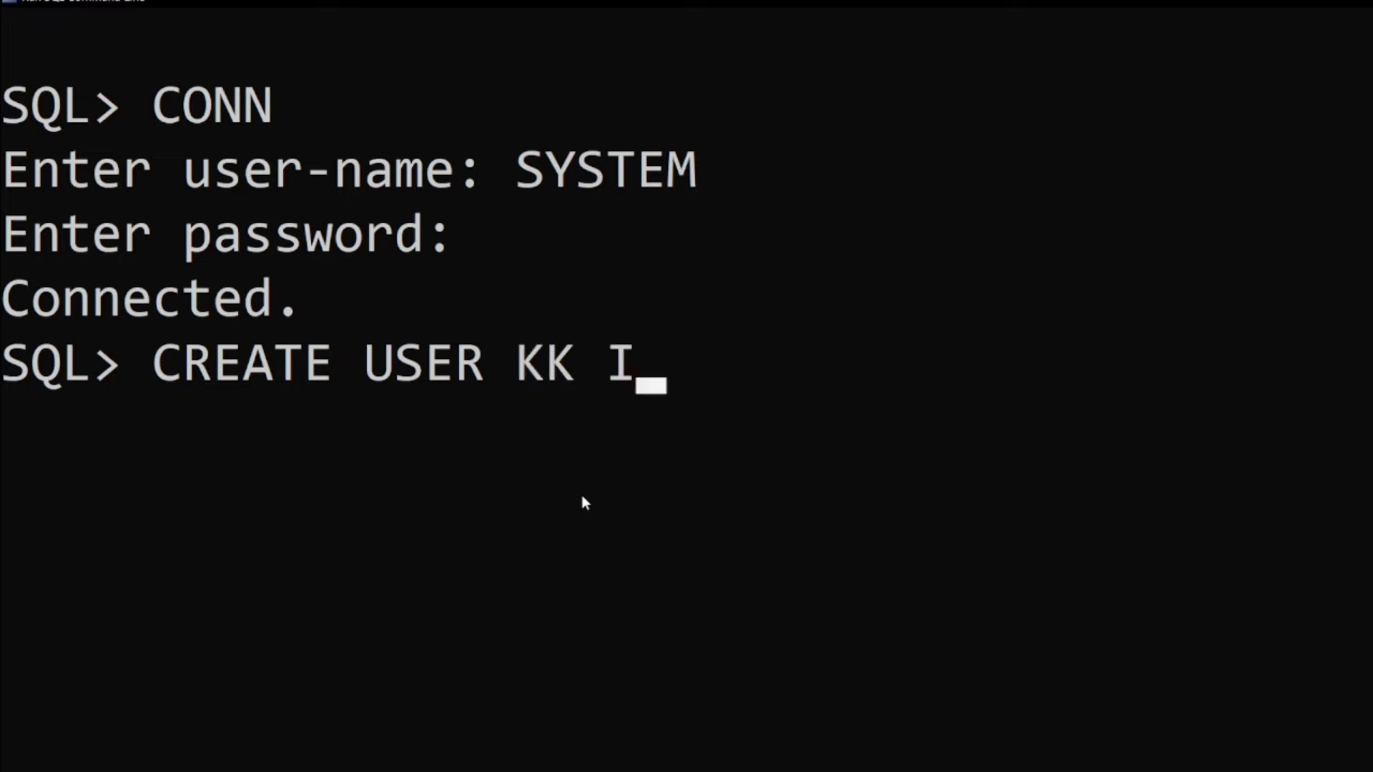
pyautogui.write('DE')
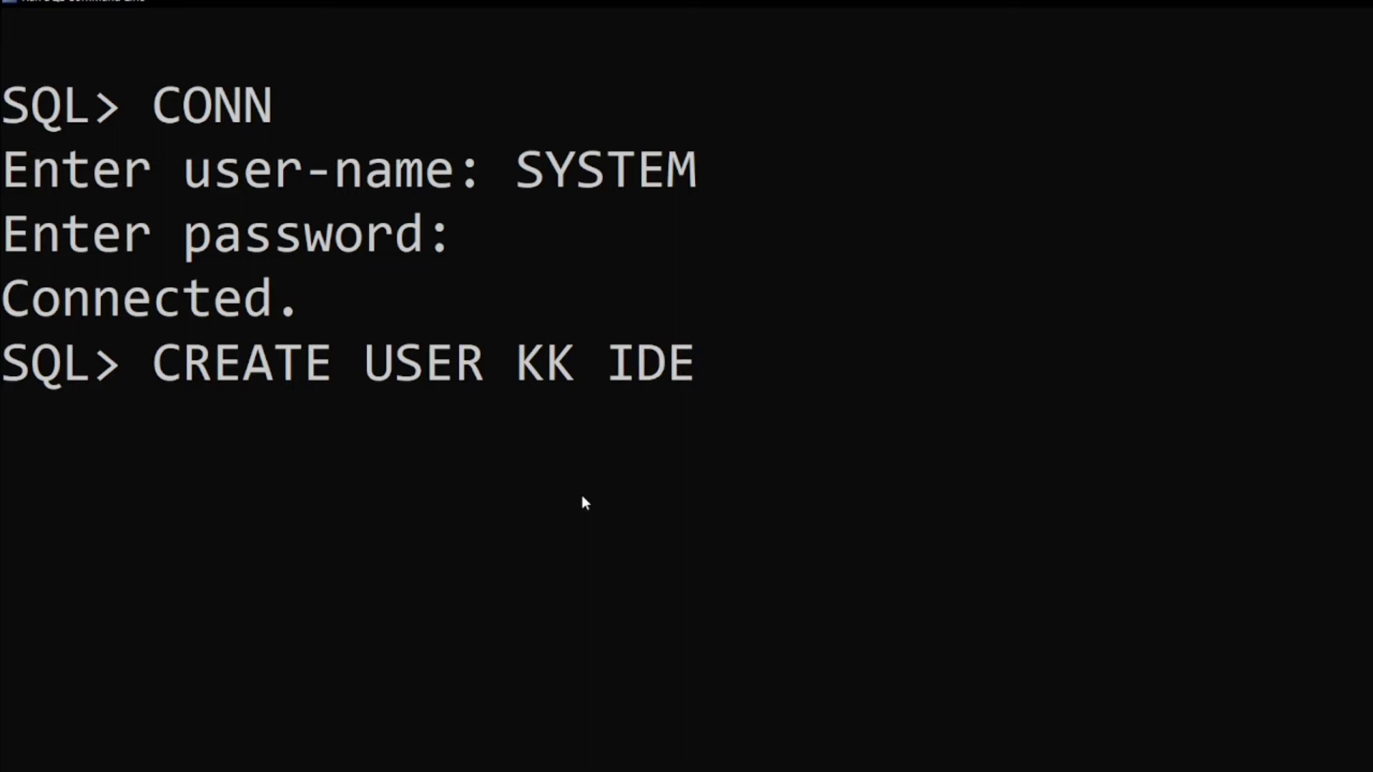
pyautogui.write('NTIG')
pyautogui.press('BackSpace')
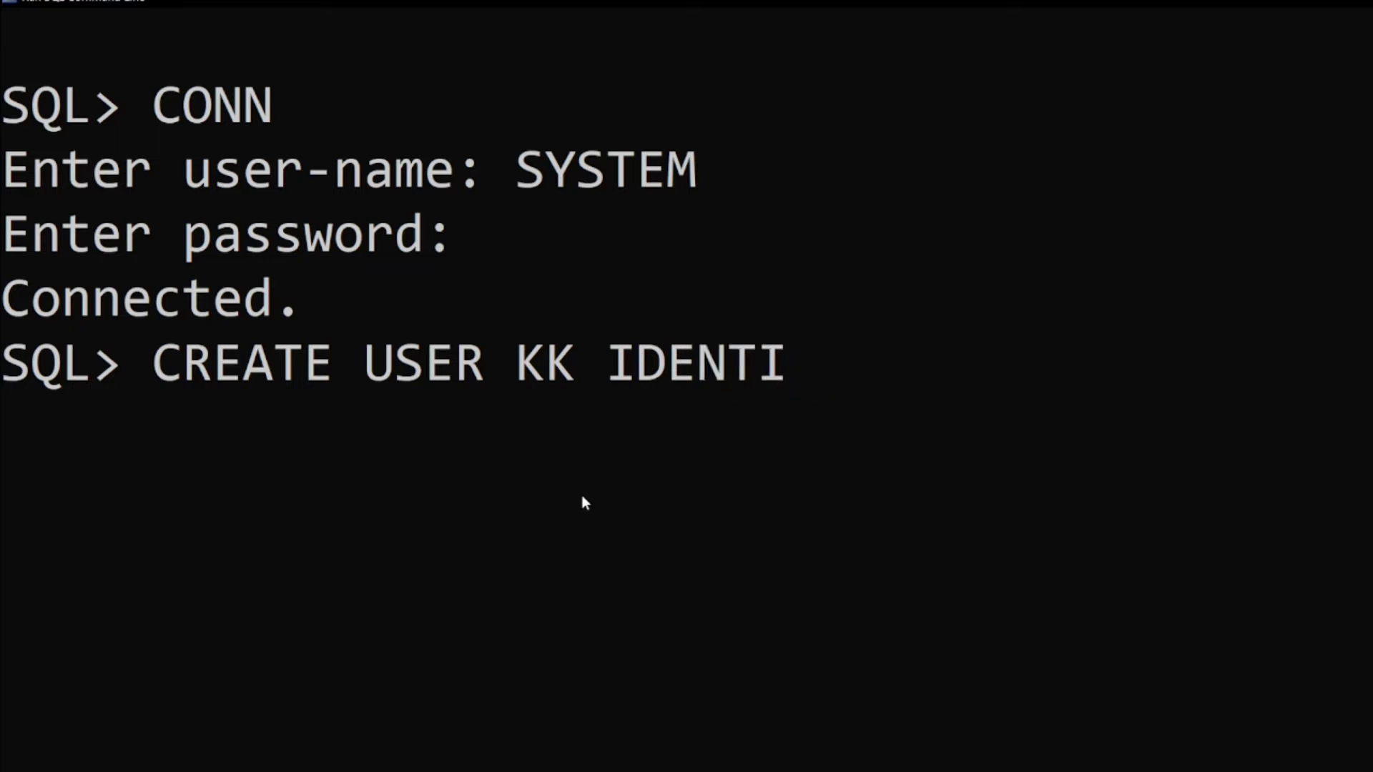
pyautogui.write('FIED ')
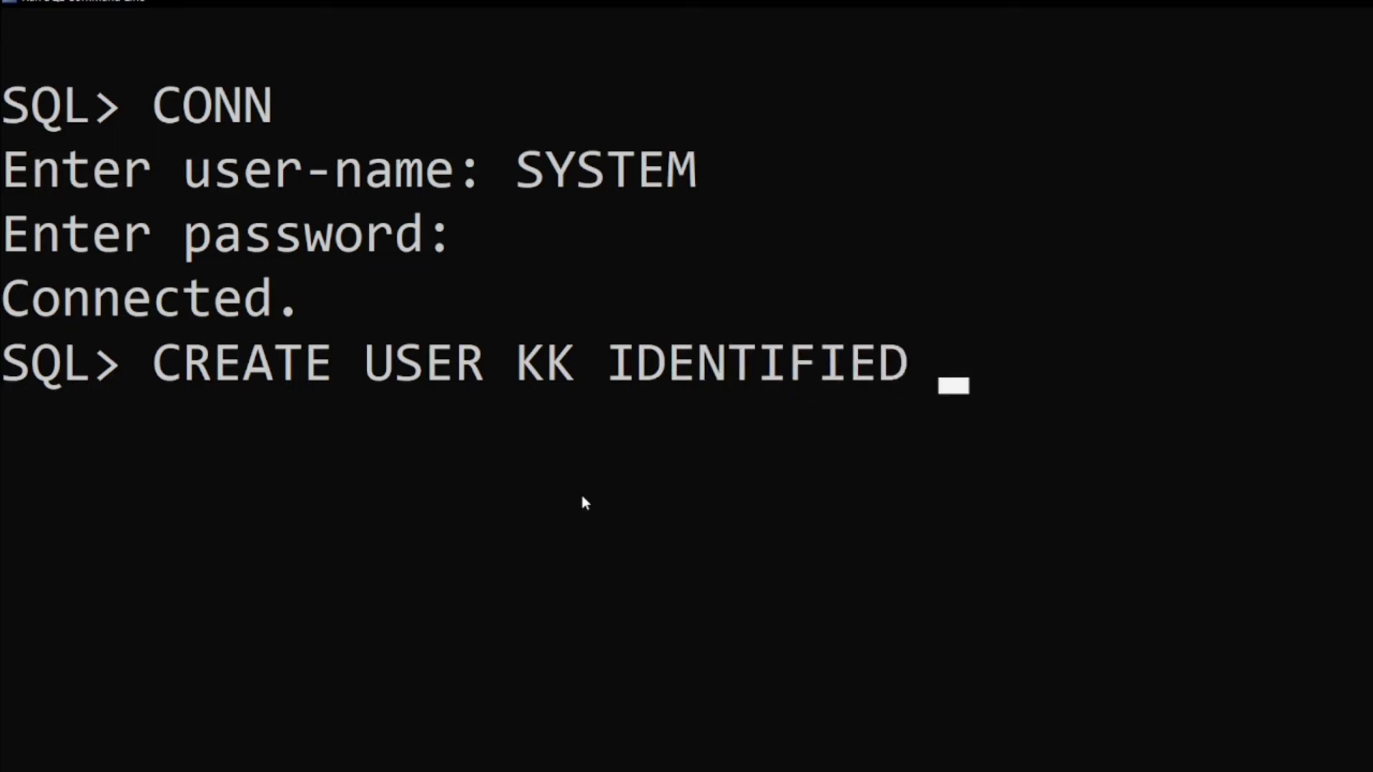
pyautogui.write('BY ')
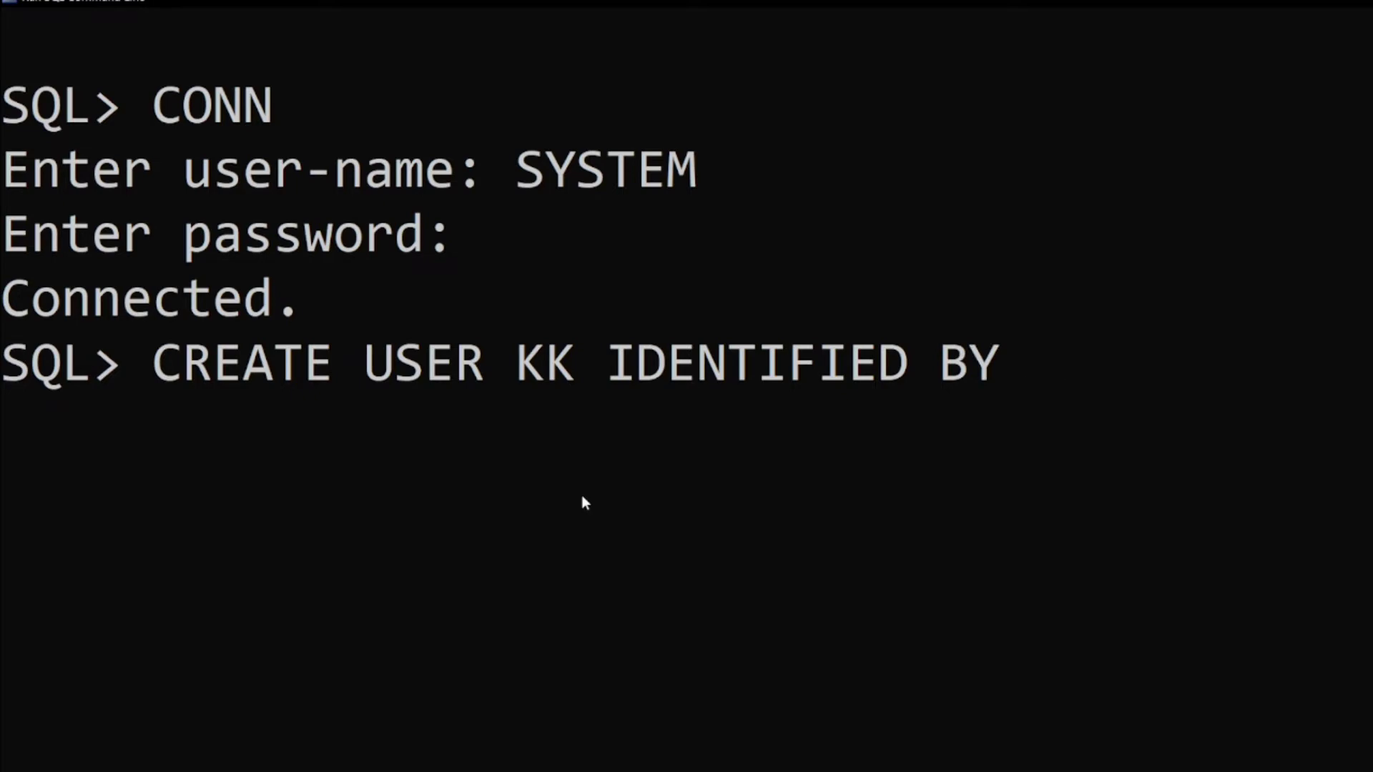
pyautogui.write('K')
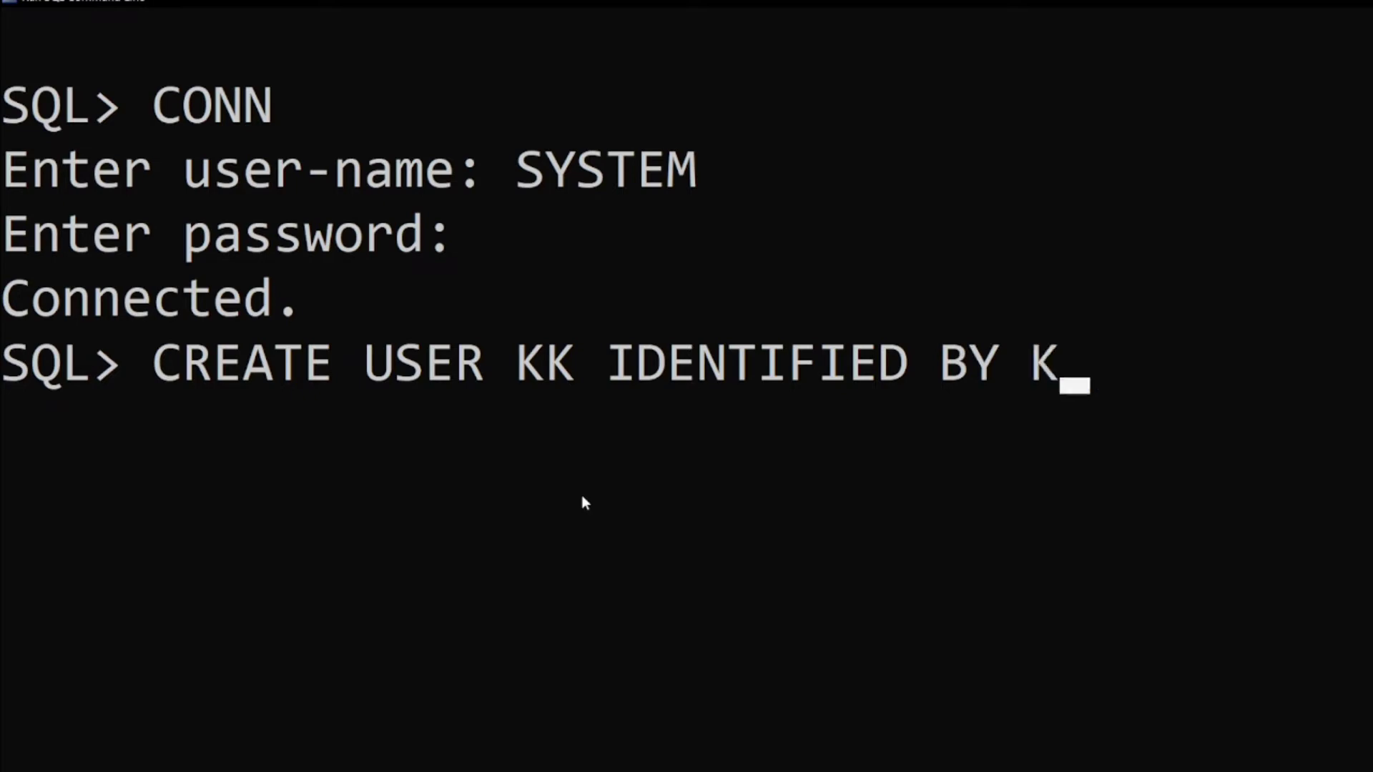
pyautogui.write('K;')
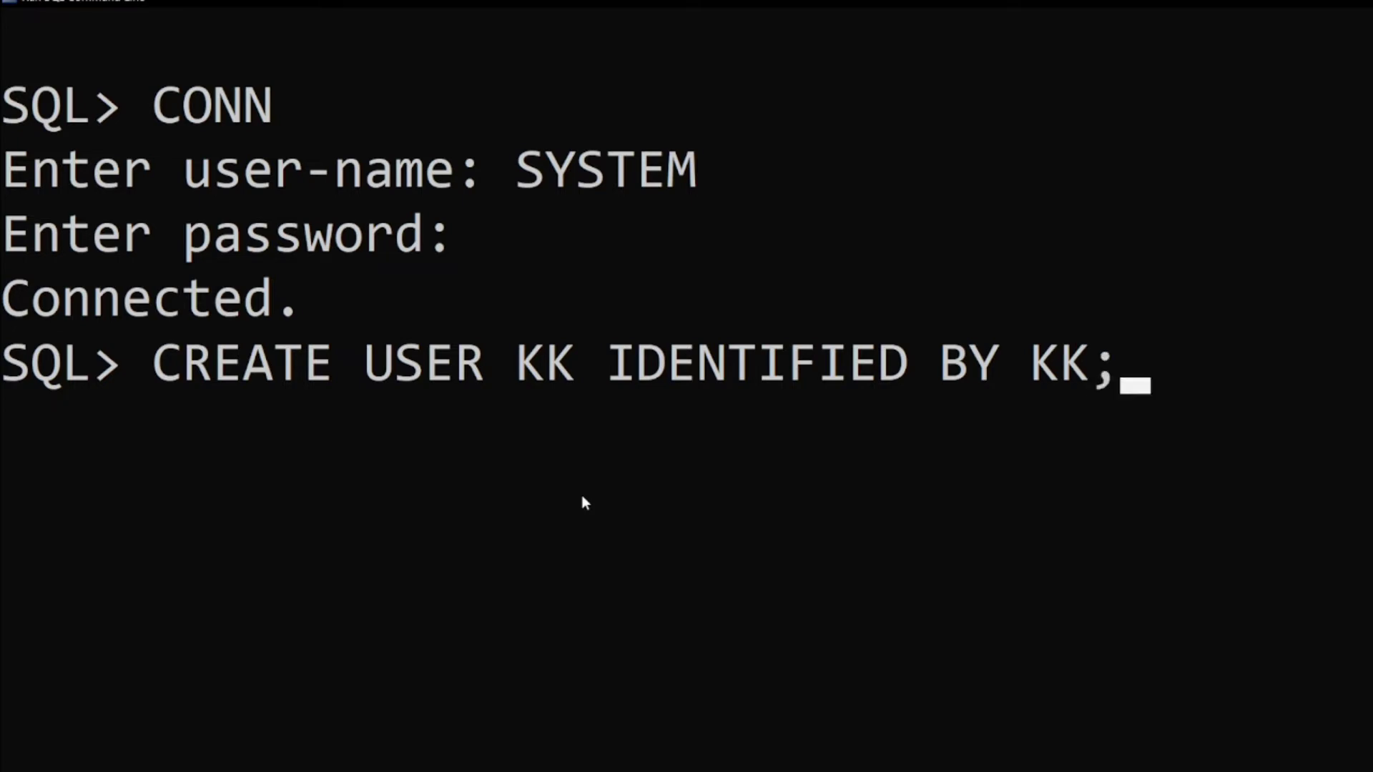
pyautogui.press('Return')
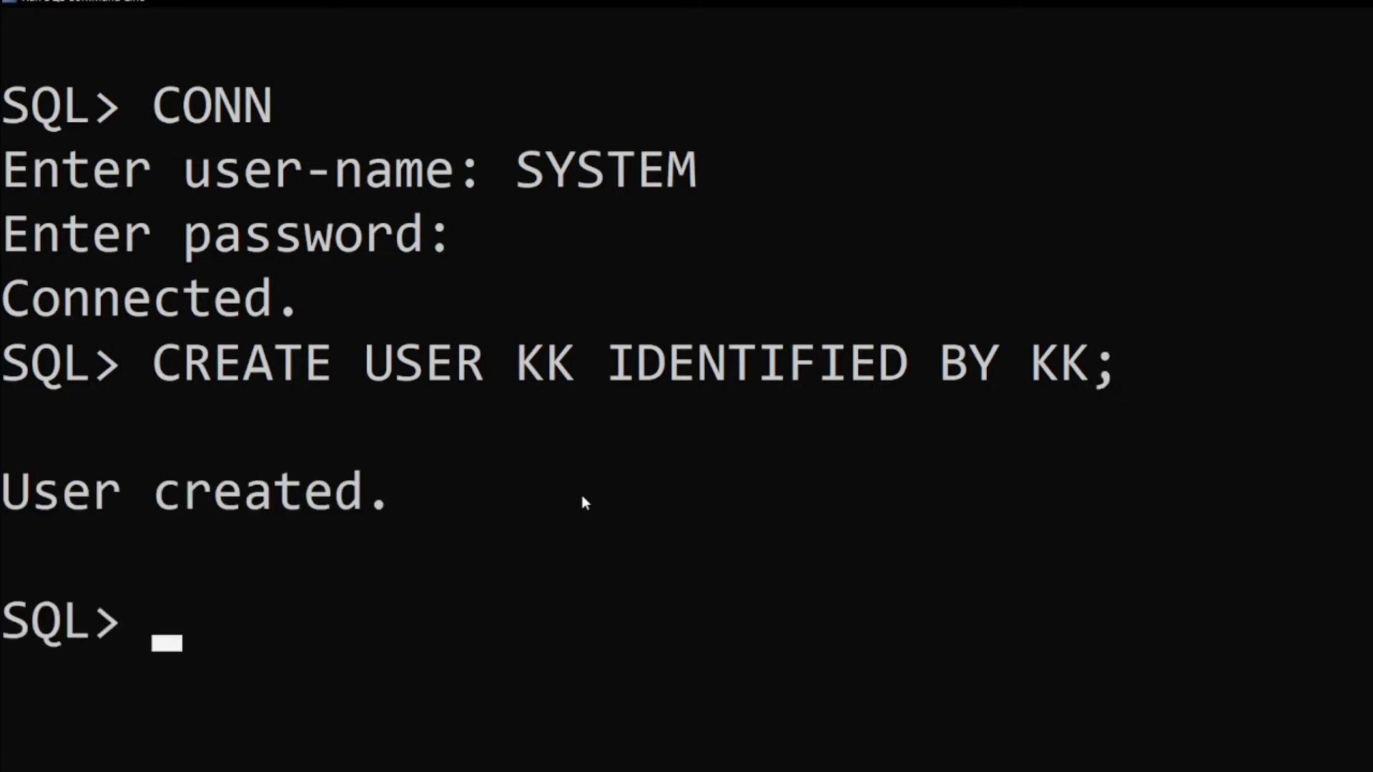
pyautogui.moveTo(424, 494); pyautogui.dragTo(6, 493)
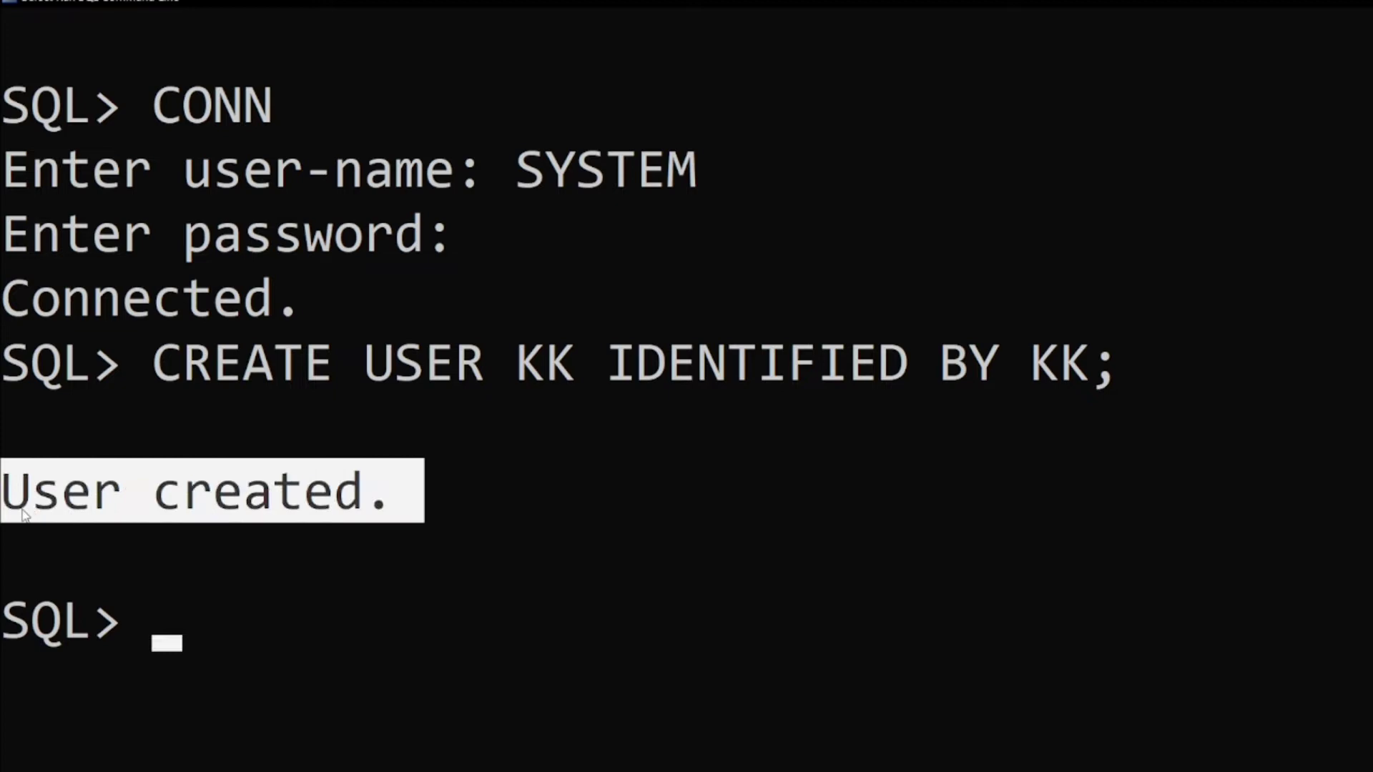
pyautogui.click(413, 623)
pyautogui.scroll(-4, 421, 630)
pyautogui.scroll(-4, 364, 715)
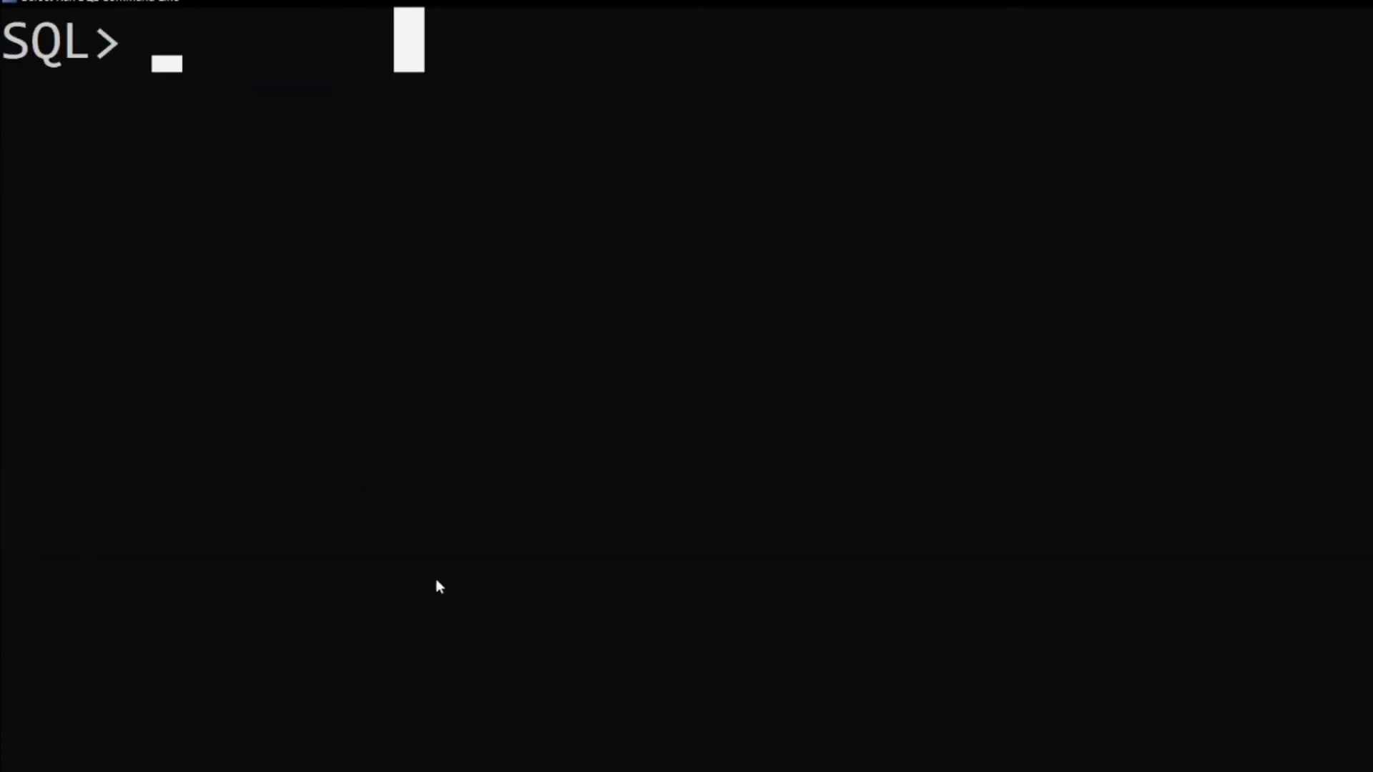
pyautogui.write('CON')
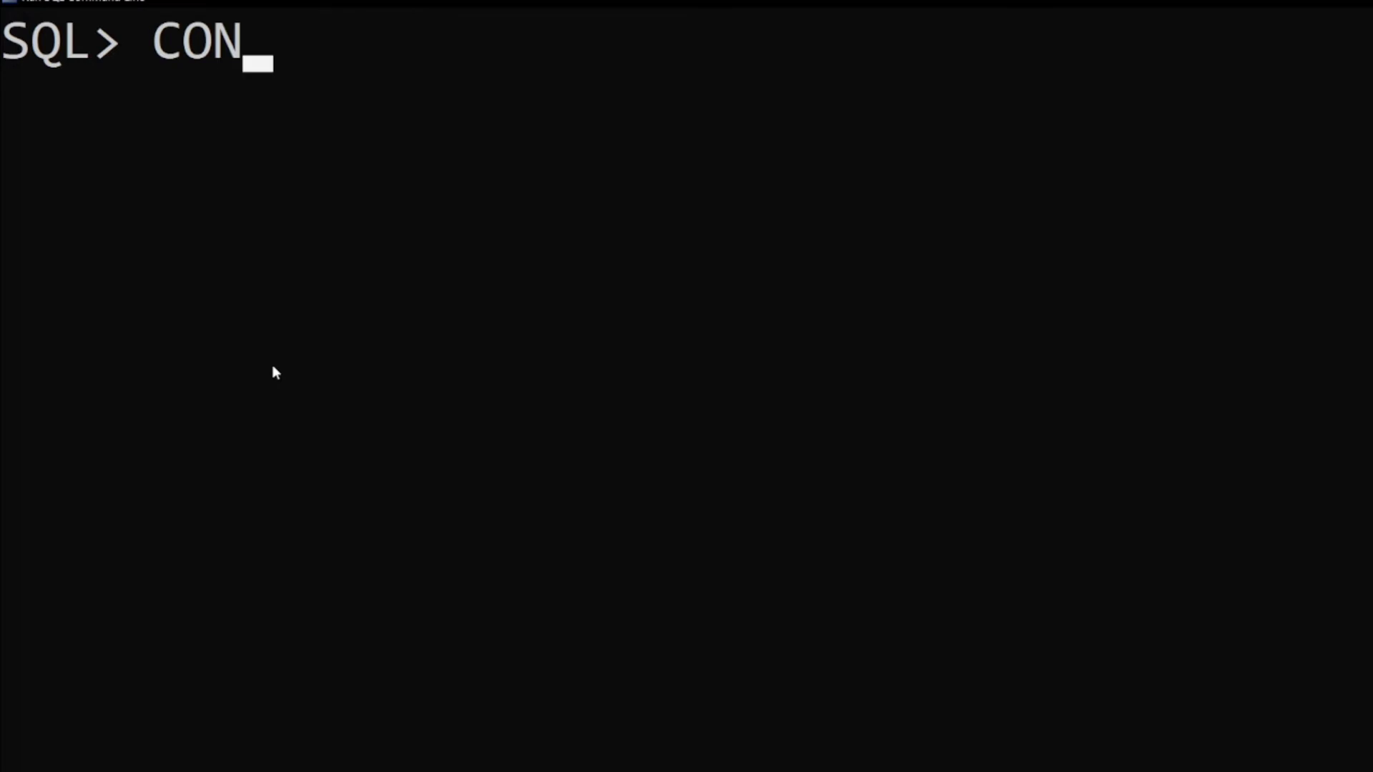
pyautogui.write('N')
# - Attempt CONN as KK with its password
pyautogui.press('Return')
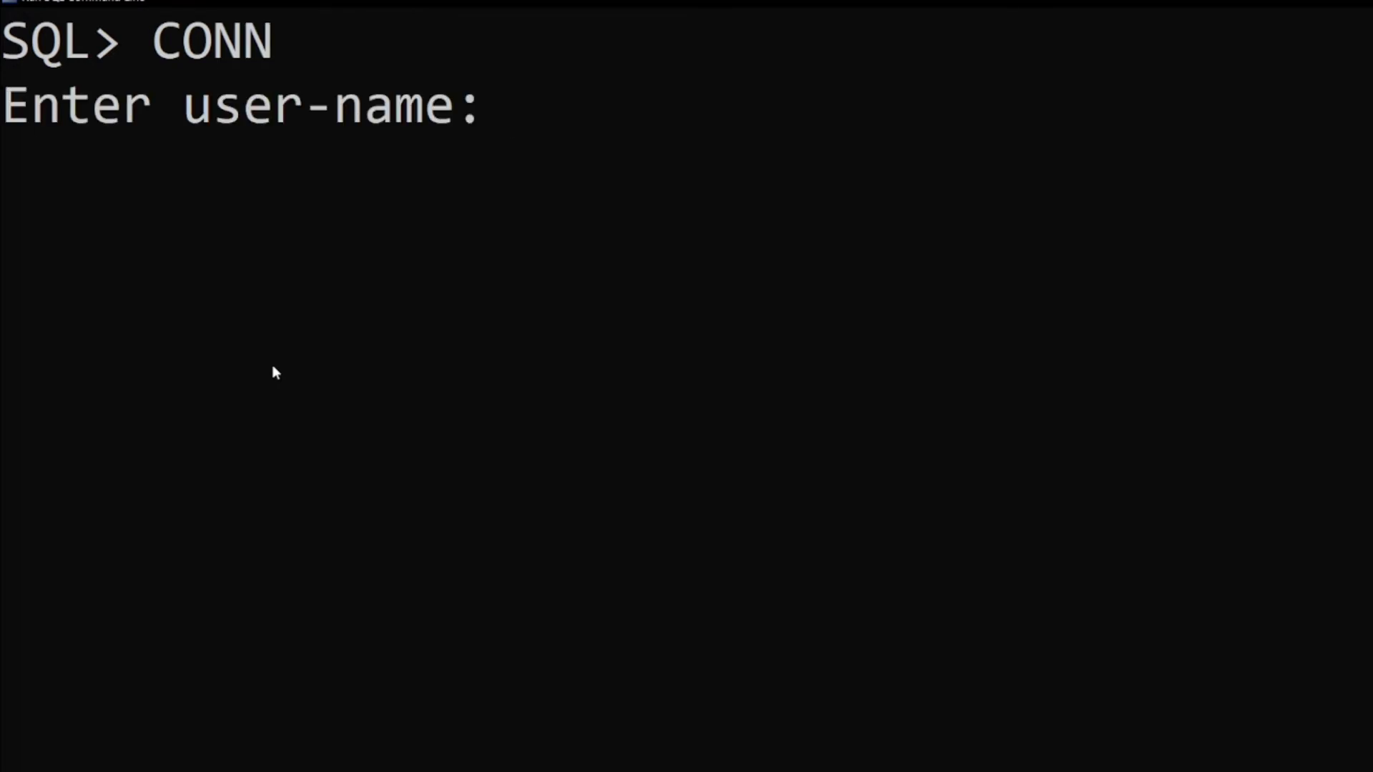
pyautogui.write('KK')
pyautogui.press('Return')
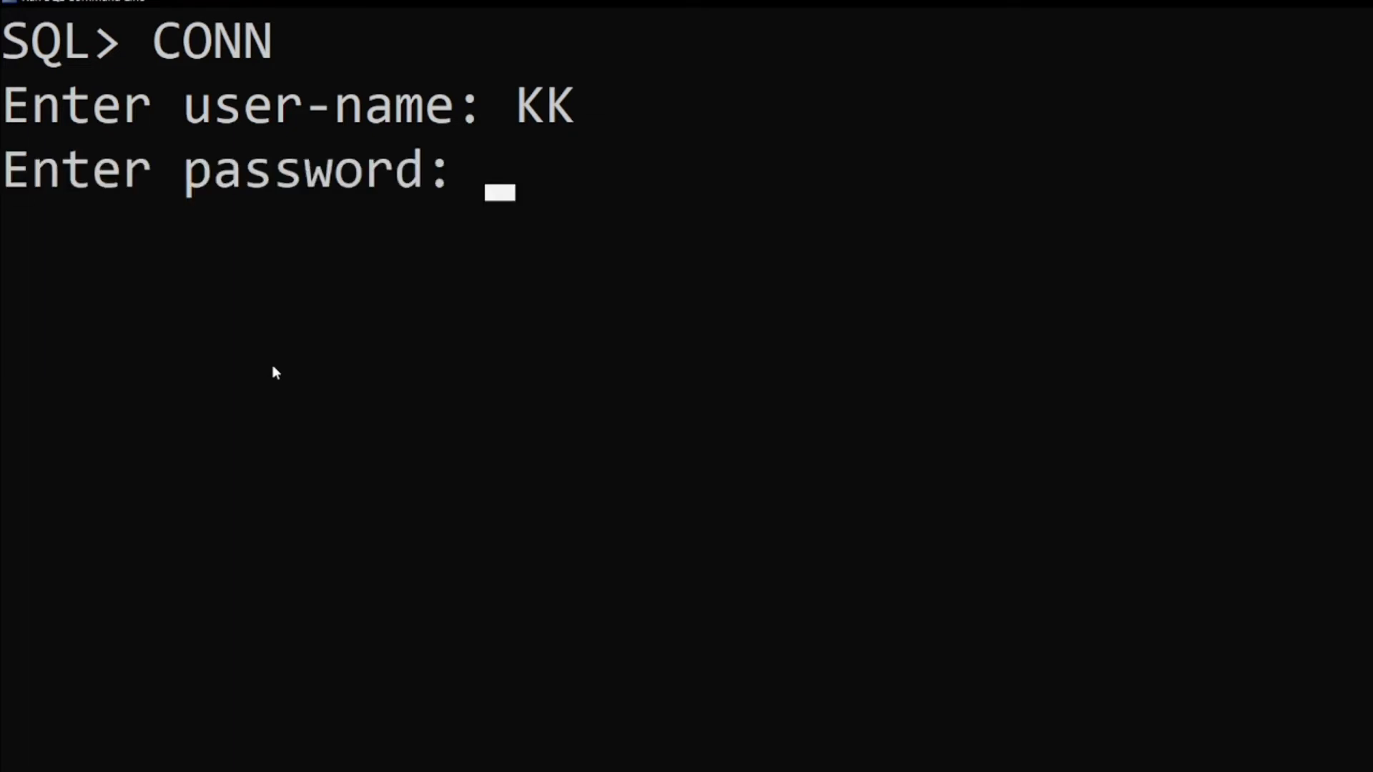
pyautogui.scroll(3, 271, 365)
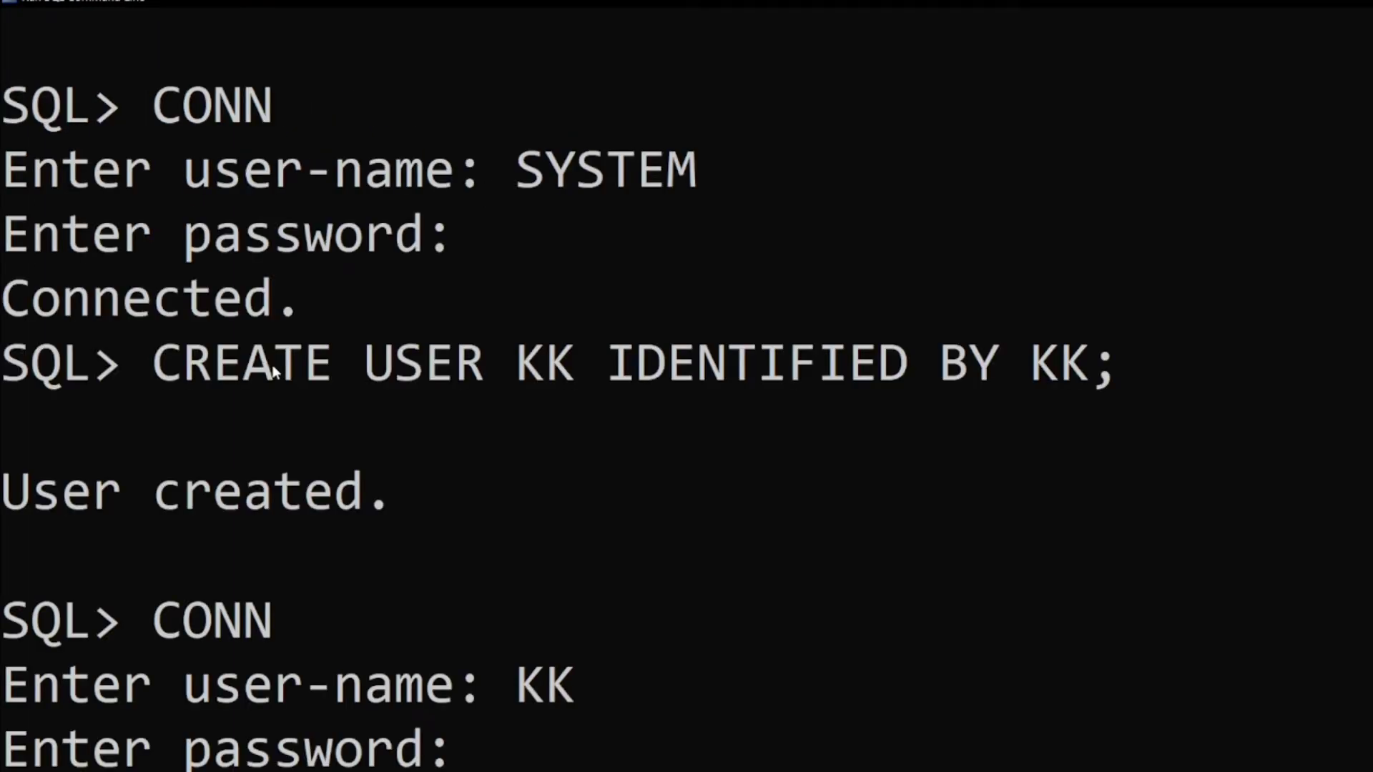
pyautogui.press('Return')
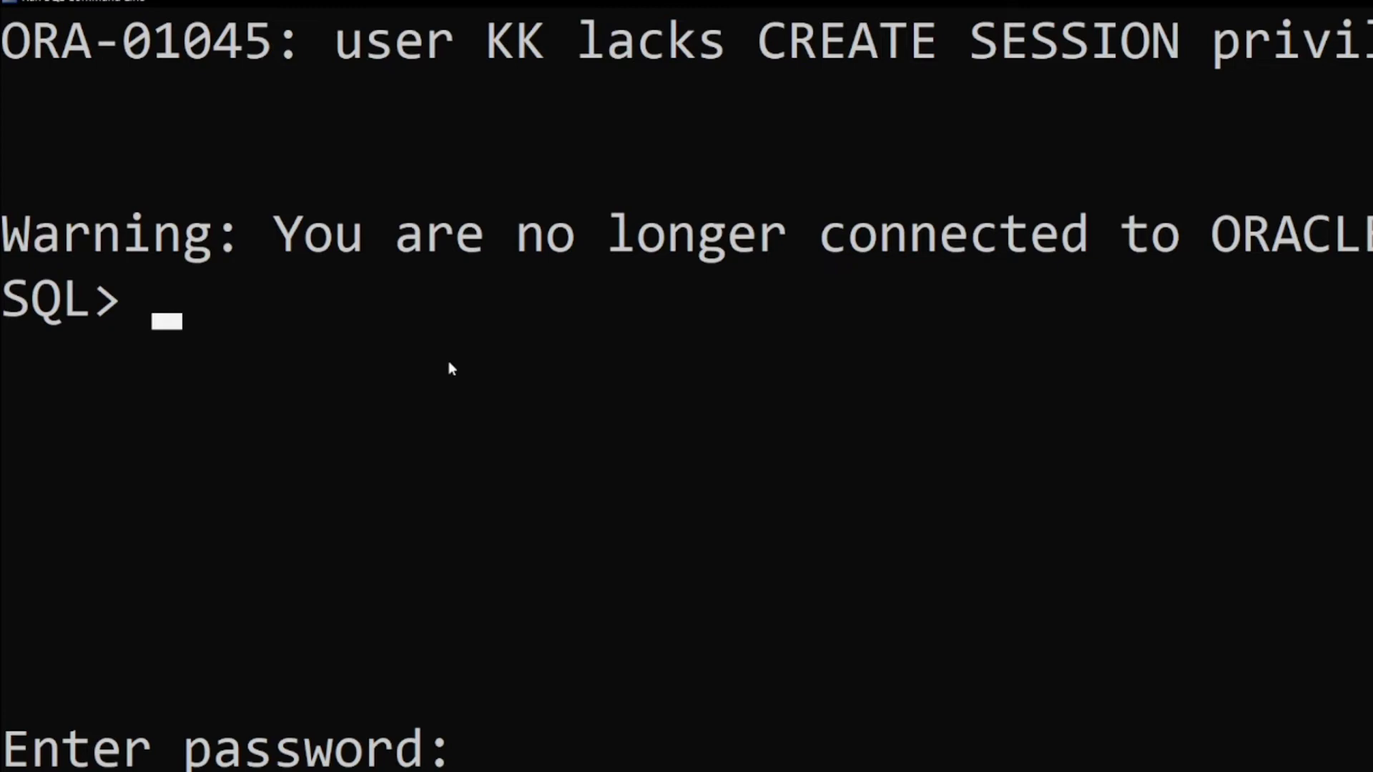
pyautogui.scroll(3, 449, 361)
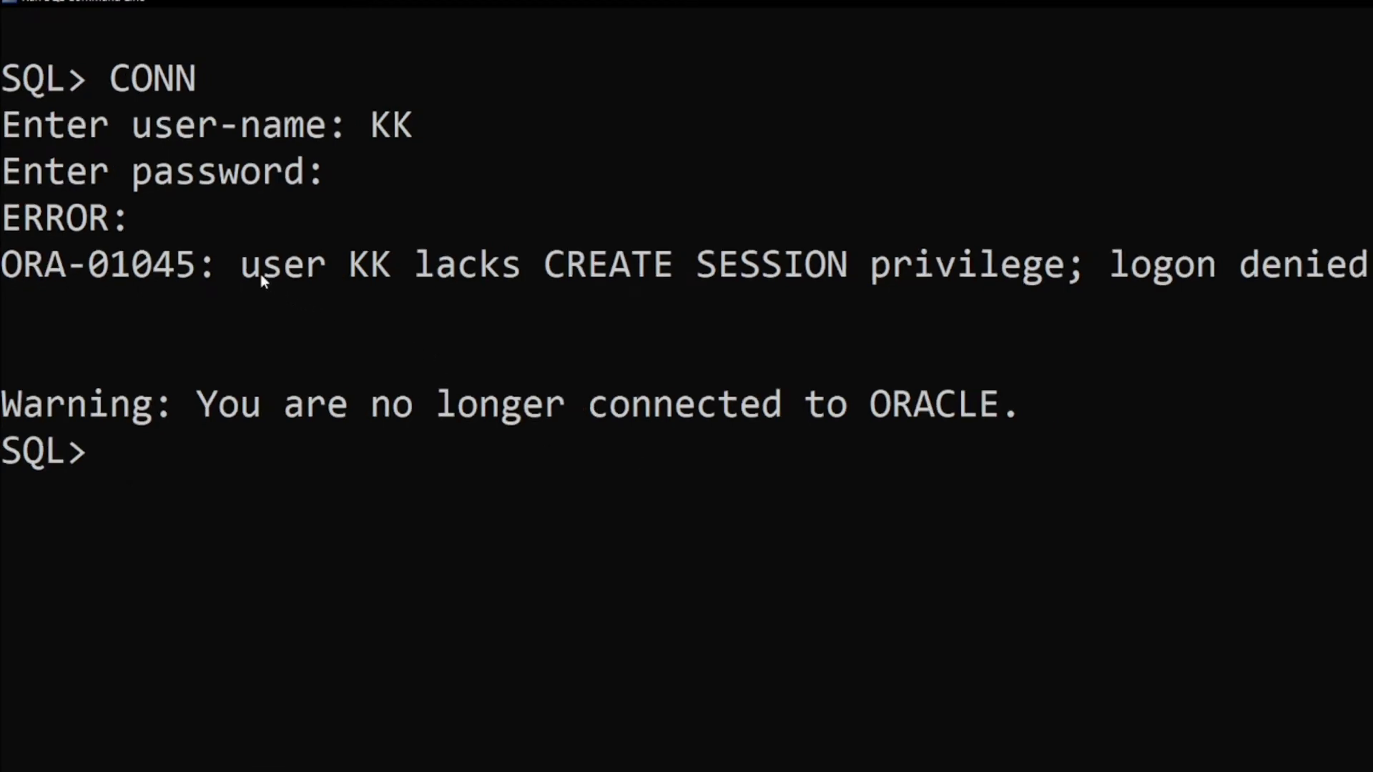
# - Review the ORA-01045 logon denied error and the disconnection warning
pyautogui.moveTo(245, 269); pyautogui.dragTo(1314, 295)
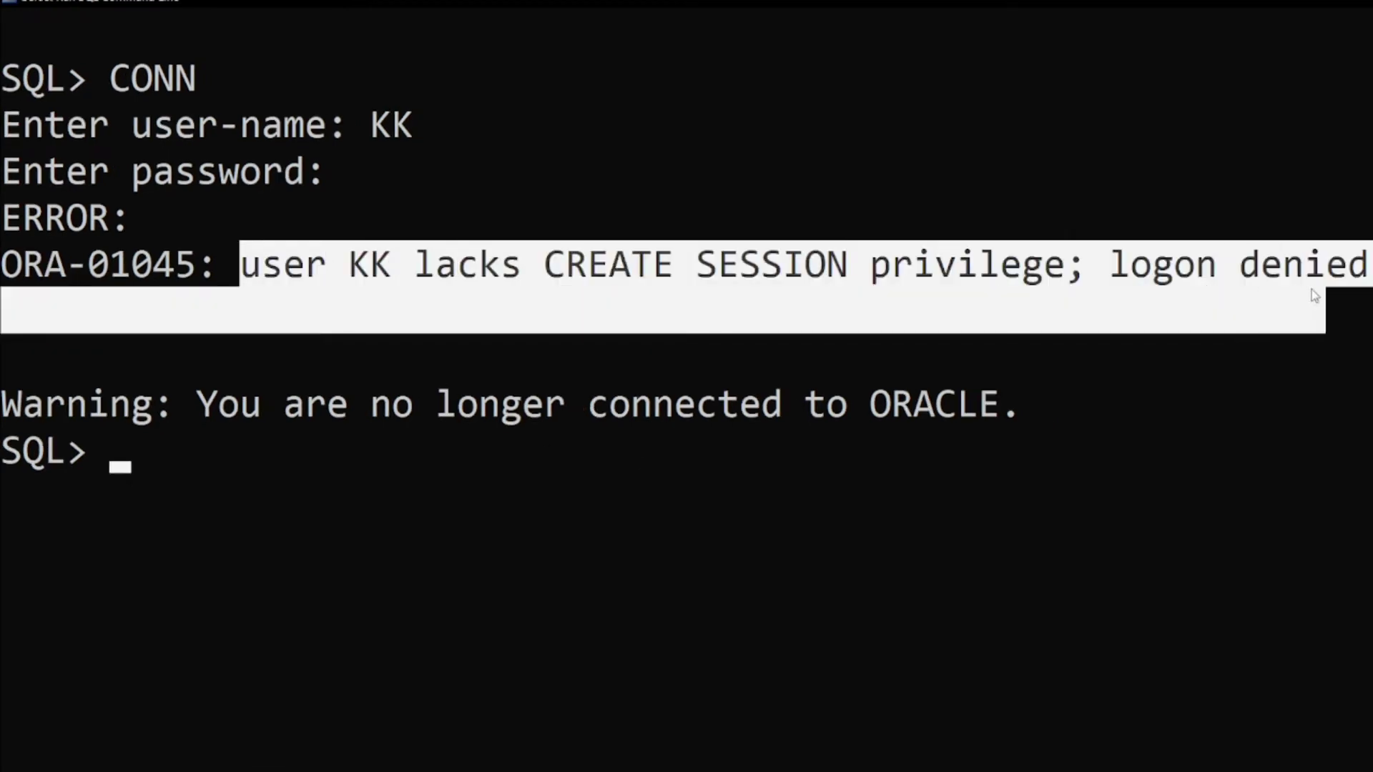
pyautogui.click(1206, 357)
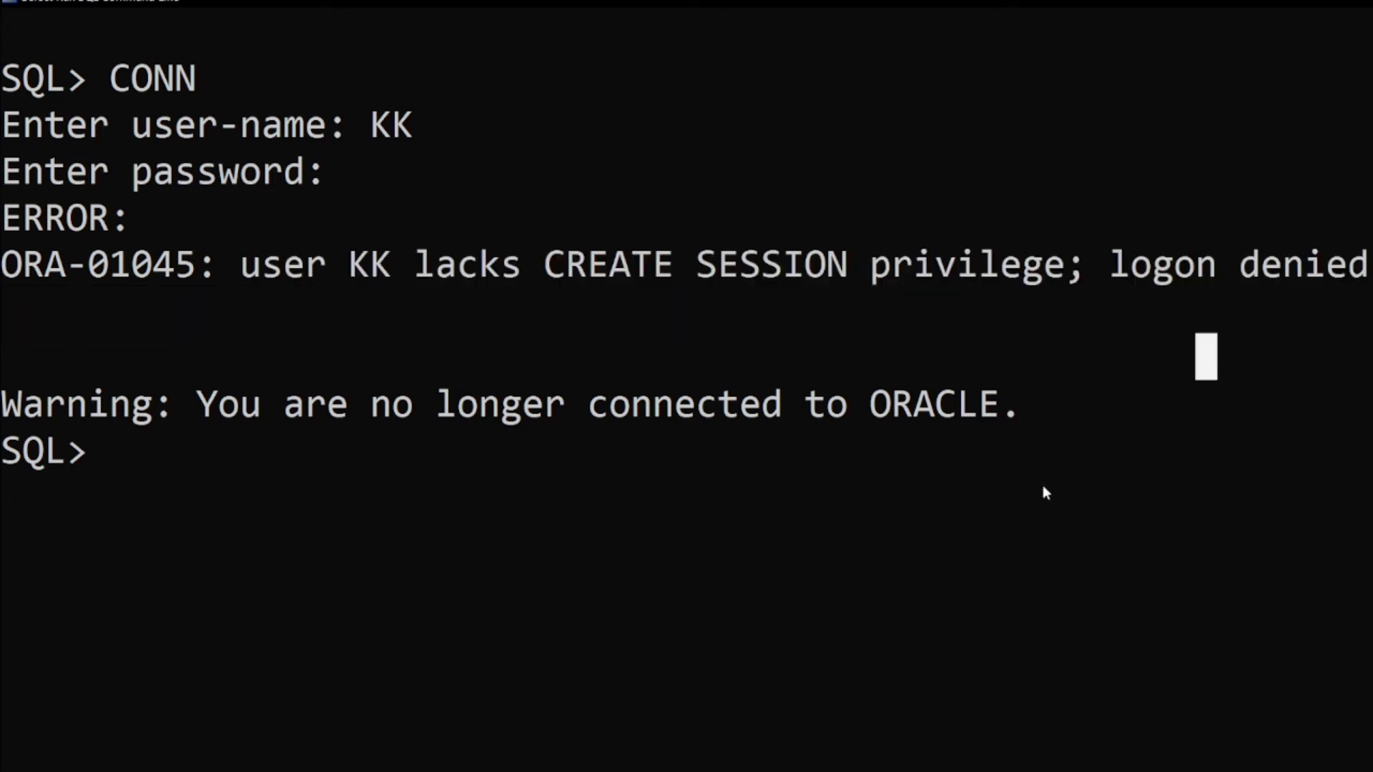
pyautogui.moveTo(1082, 391)
pyautogui.mouseDown()
pyautogui.moveTo(92, 339)
pyautogui.moveTo(3, 220)
pyautogui.mouseUp()
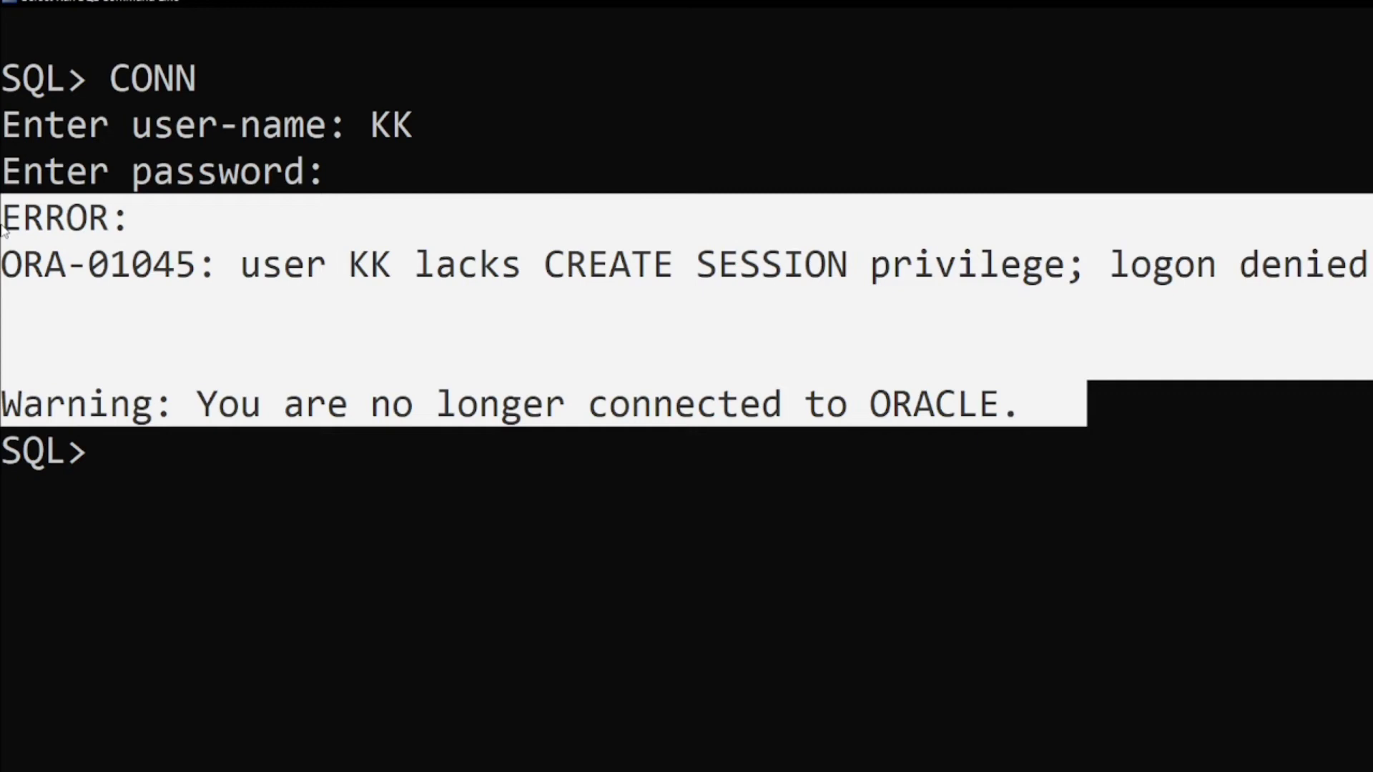
pyautogui.click(170, 443)
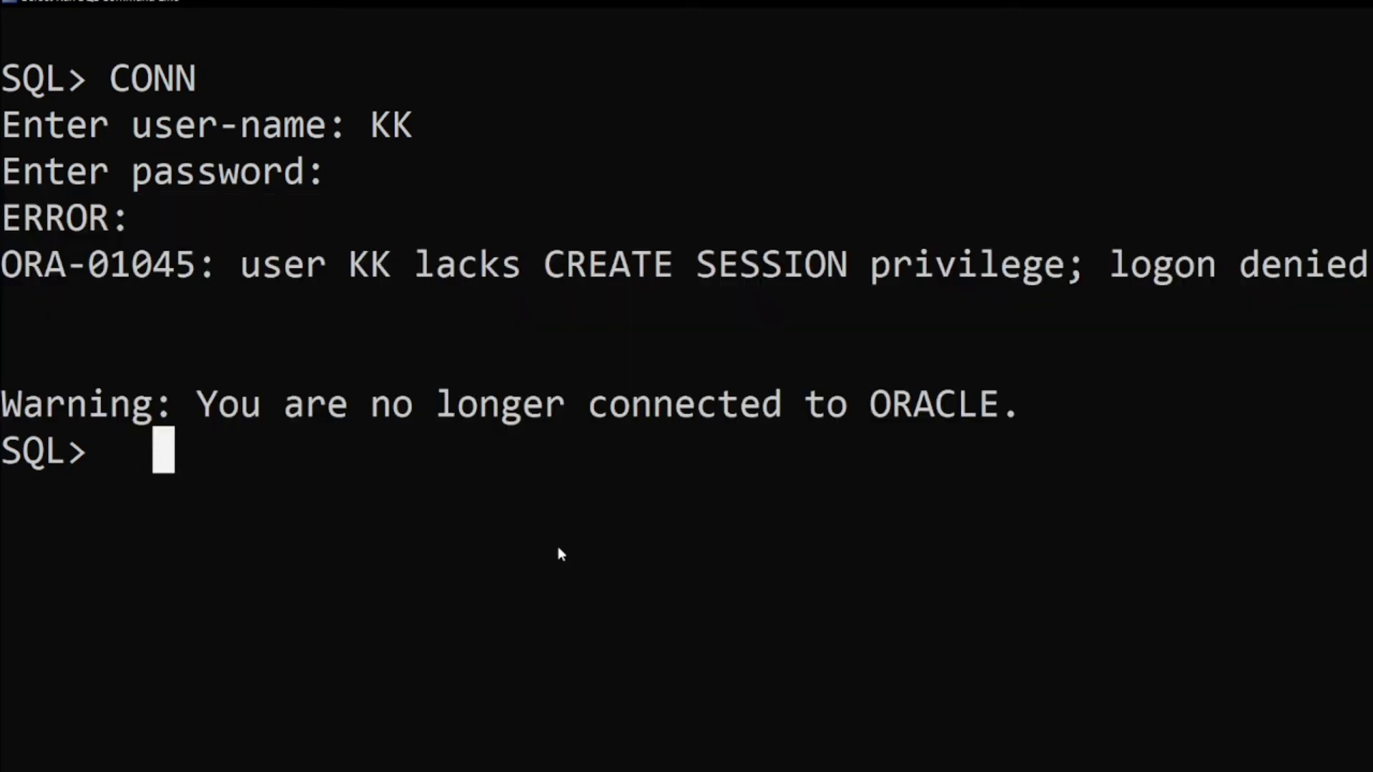
pyautogui.write('C')
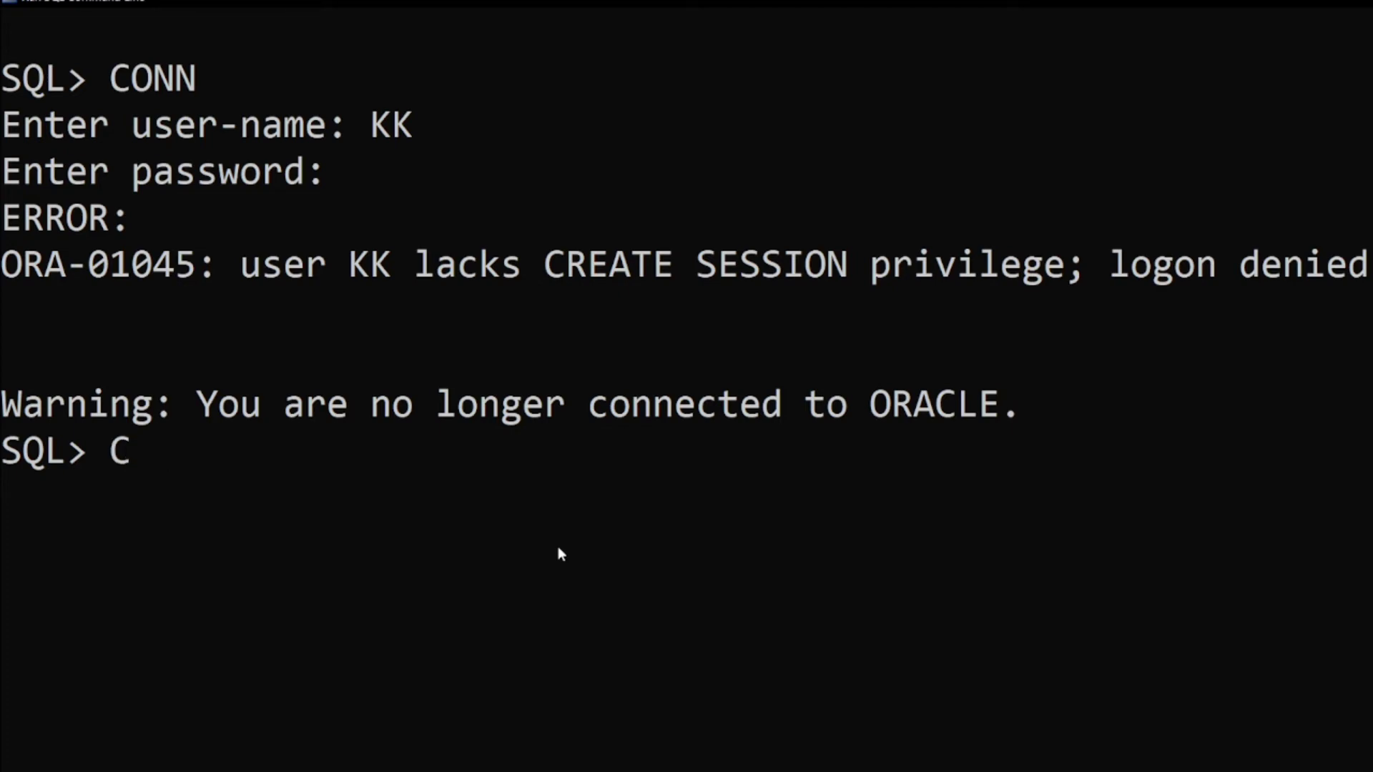
pyautogui.write('ONN')
# - Reconnect as SYSTEM via CONN with user-name SYSTEM and password
pyautogui.press('Return')
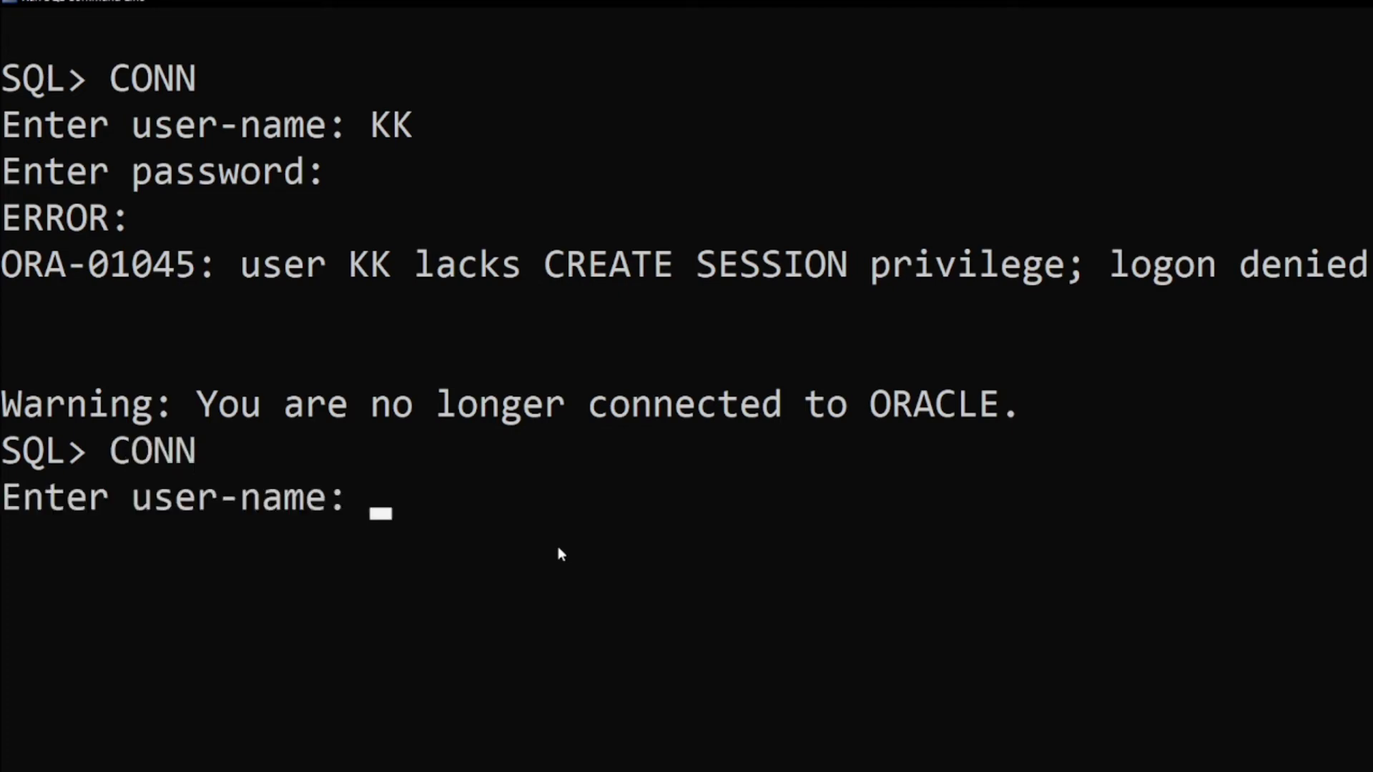
pyautogui.write('SYSTE')
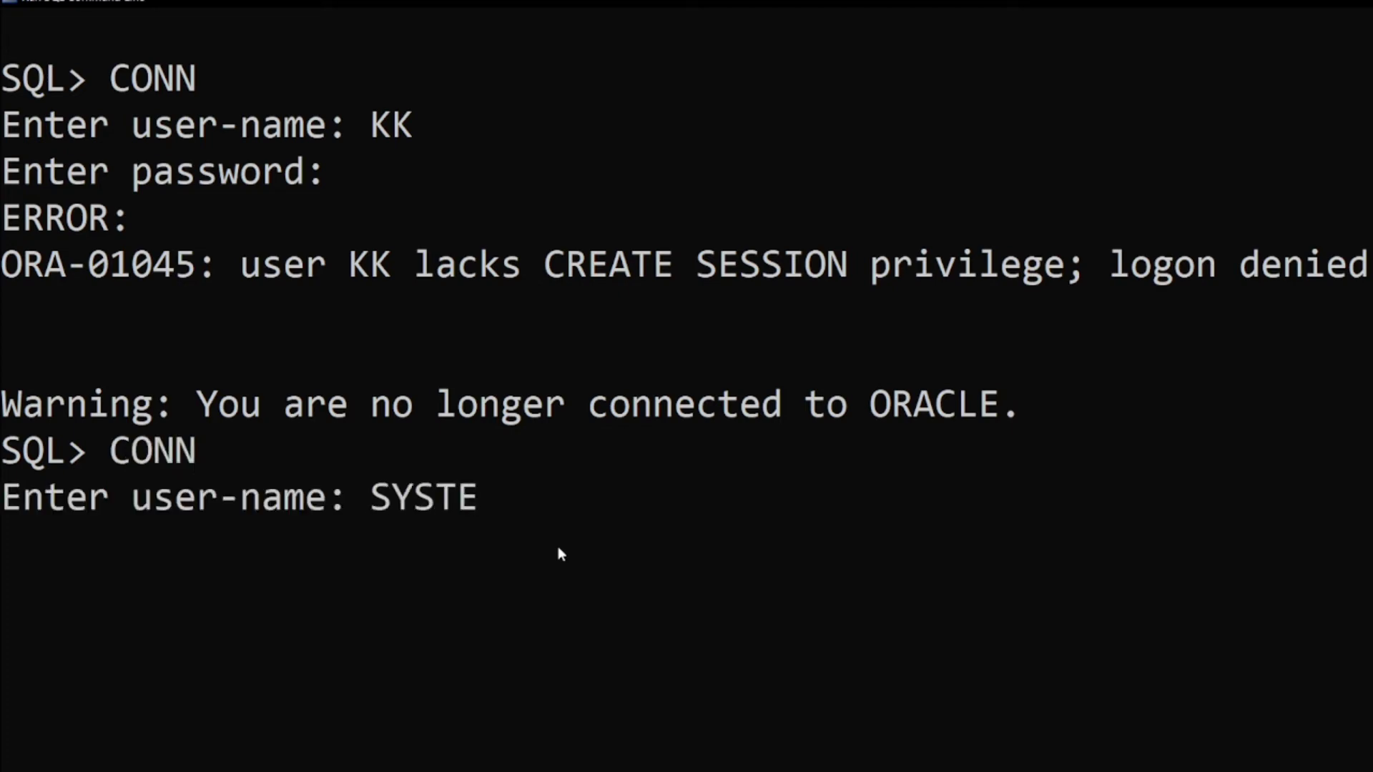
pyautogui.write('M')
pyautogui.press('Return')
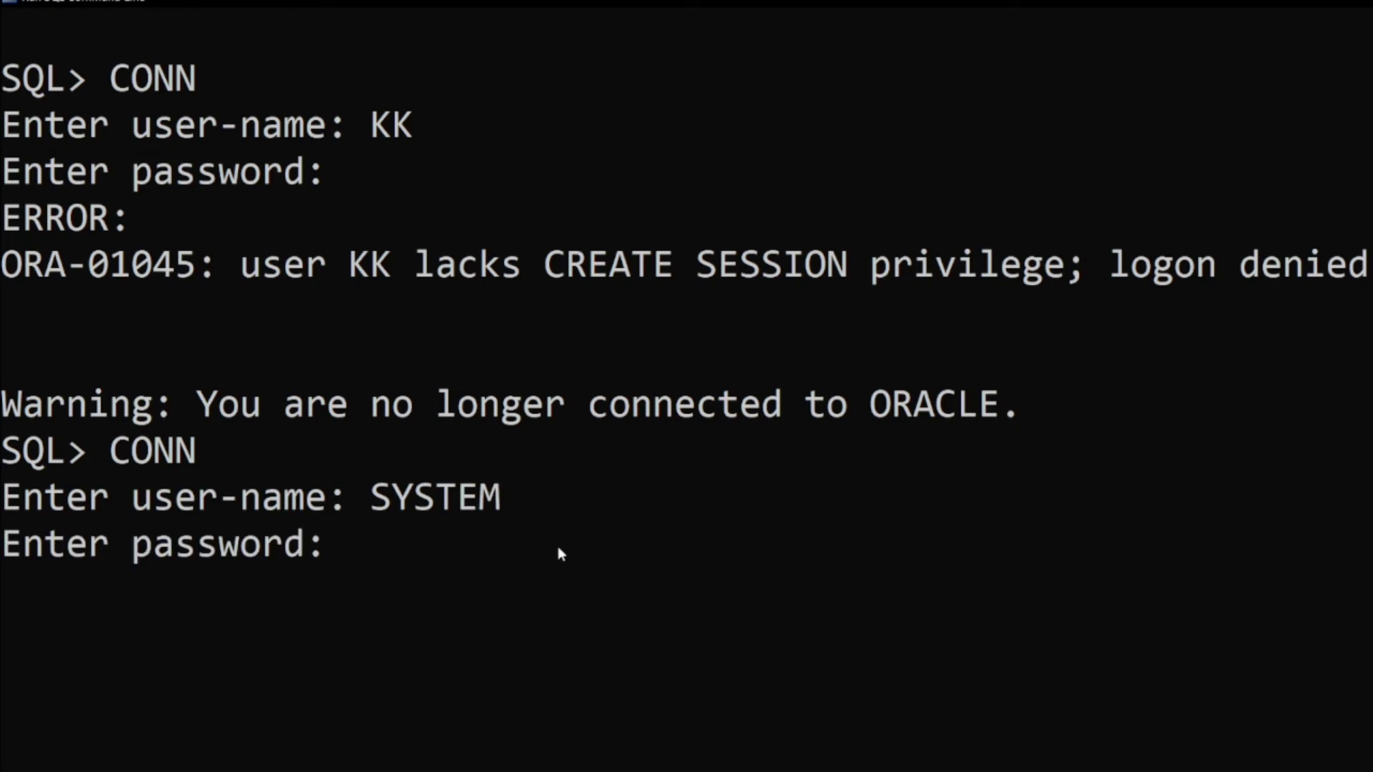
pyautogui.press('Return')
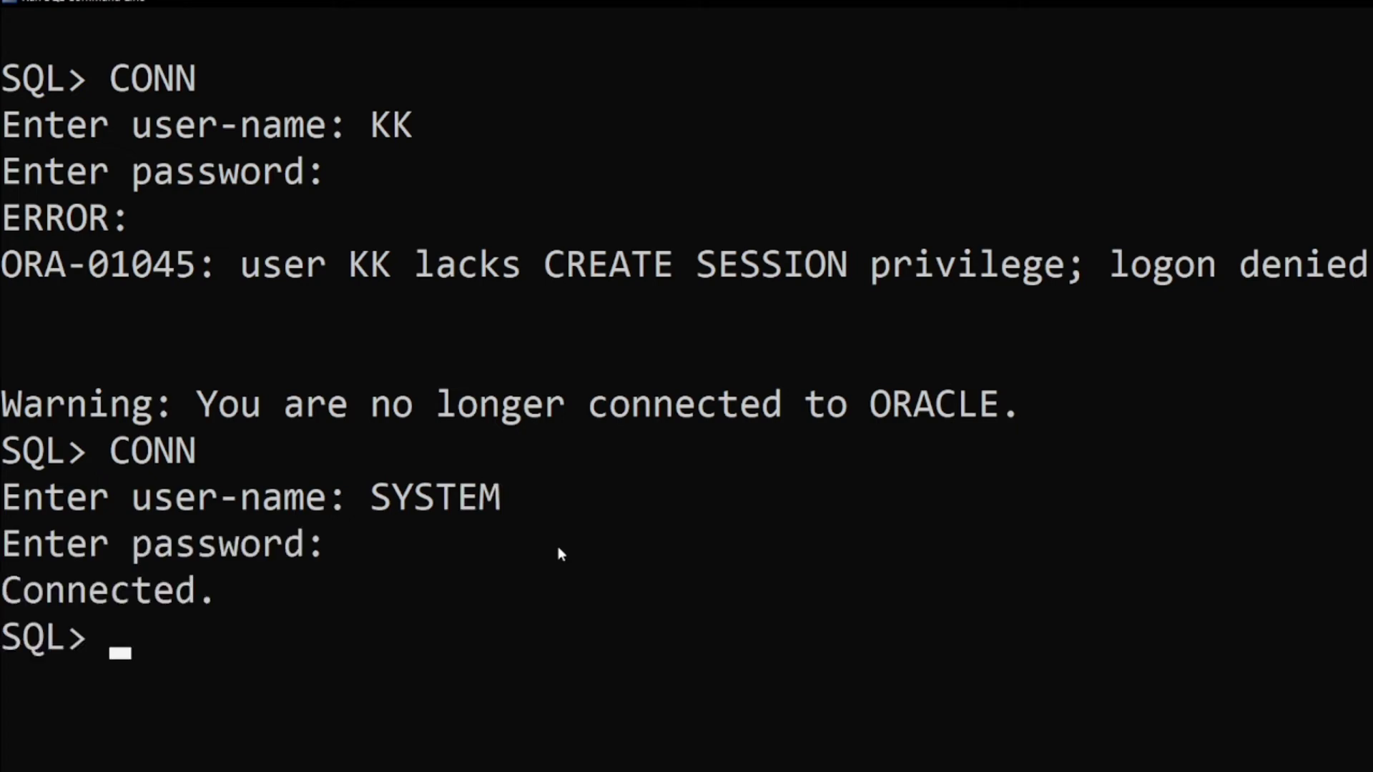
pyautogui.scroll(-3, 558, 547)
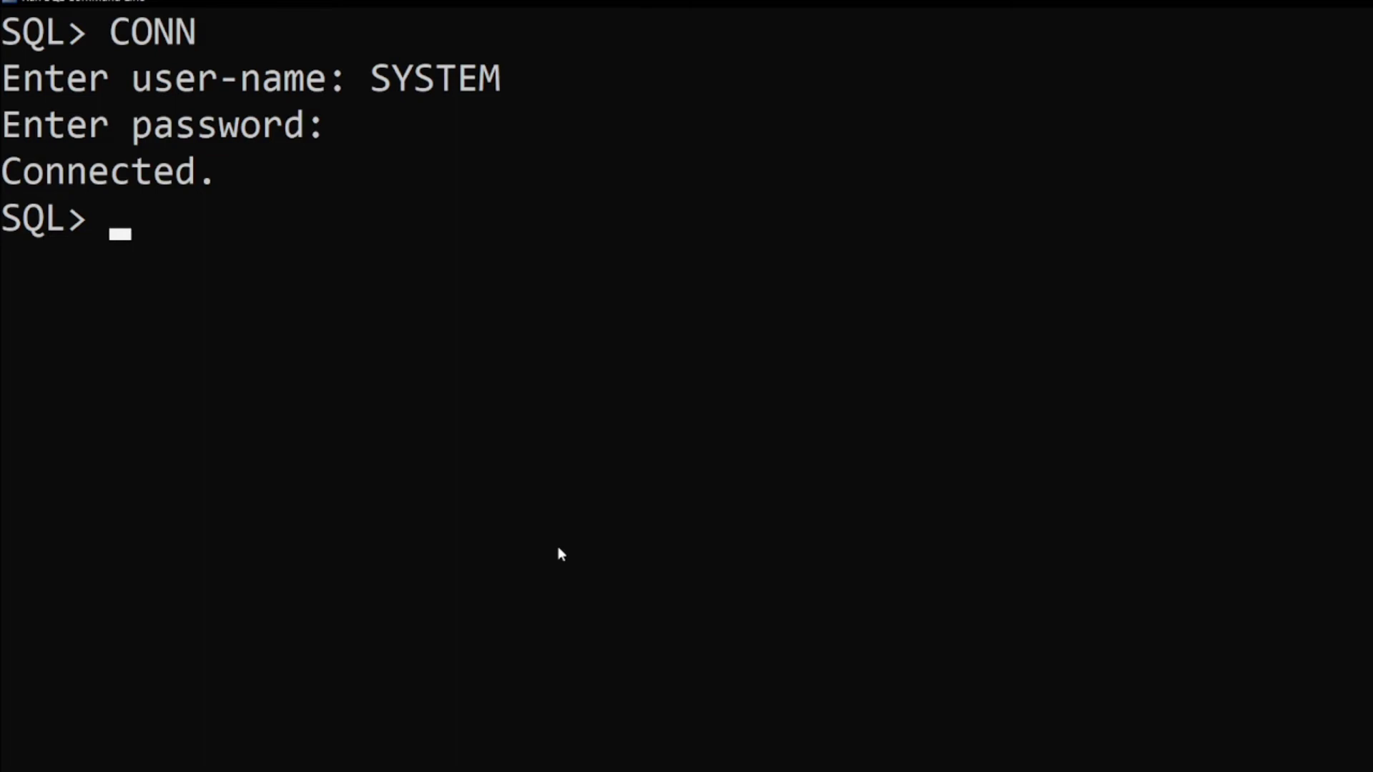
pyautogui.write('GRA')
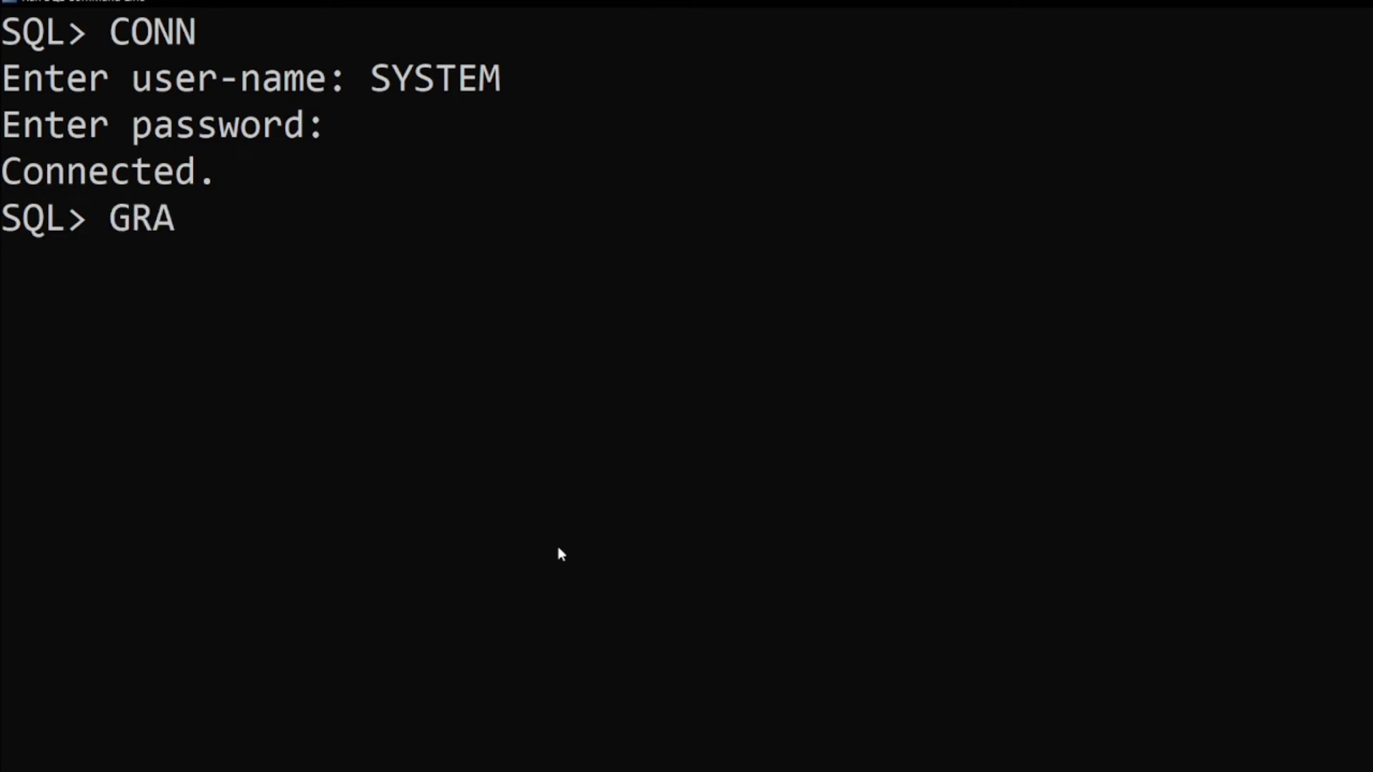
pyautogui.write('NT AL')
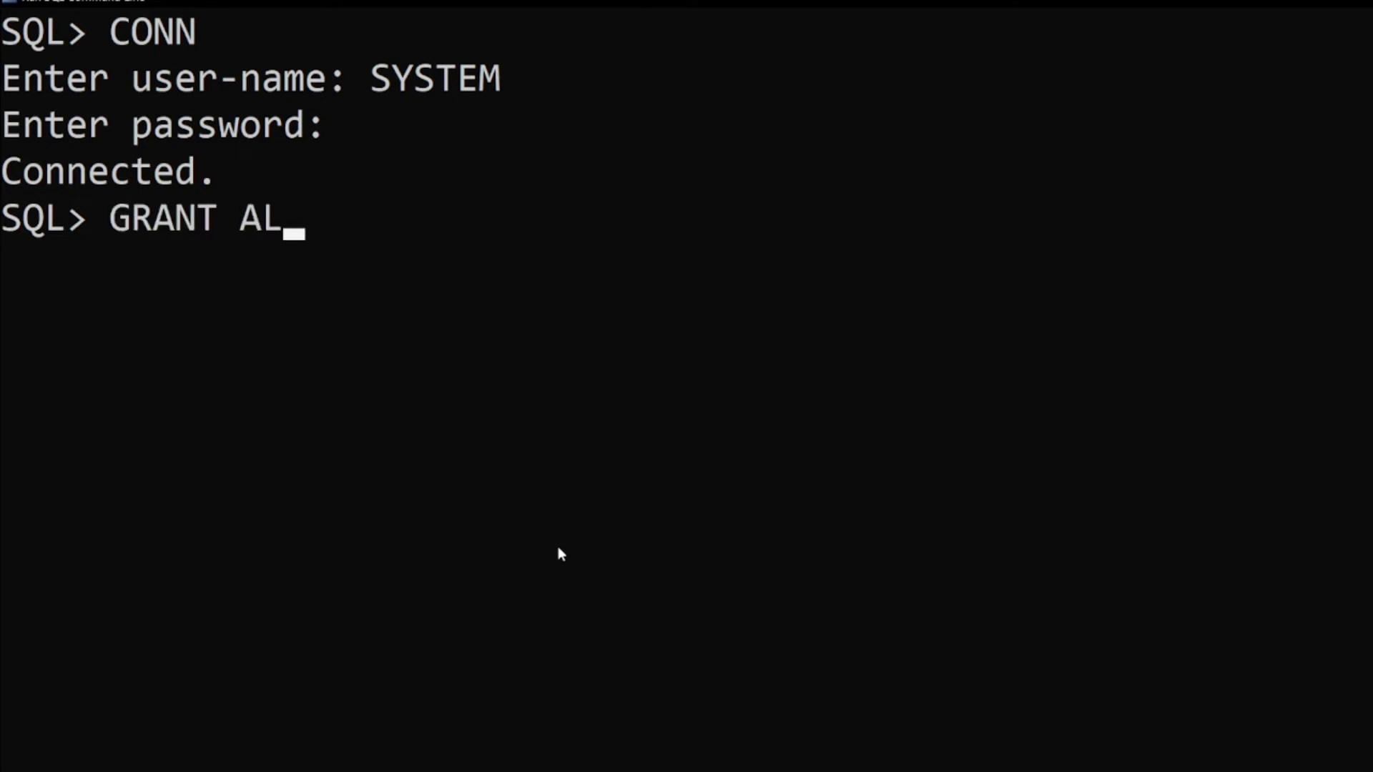
pyautogui.write('L PRI')
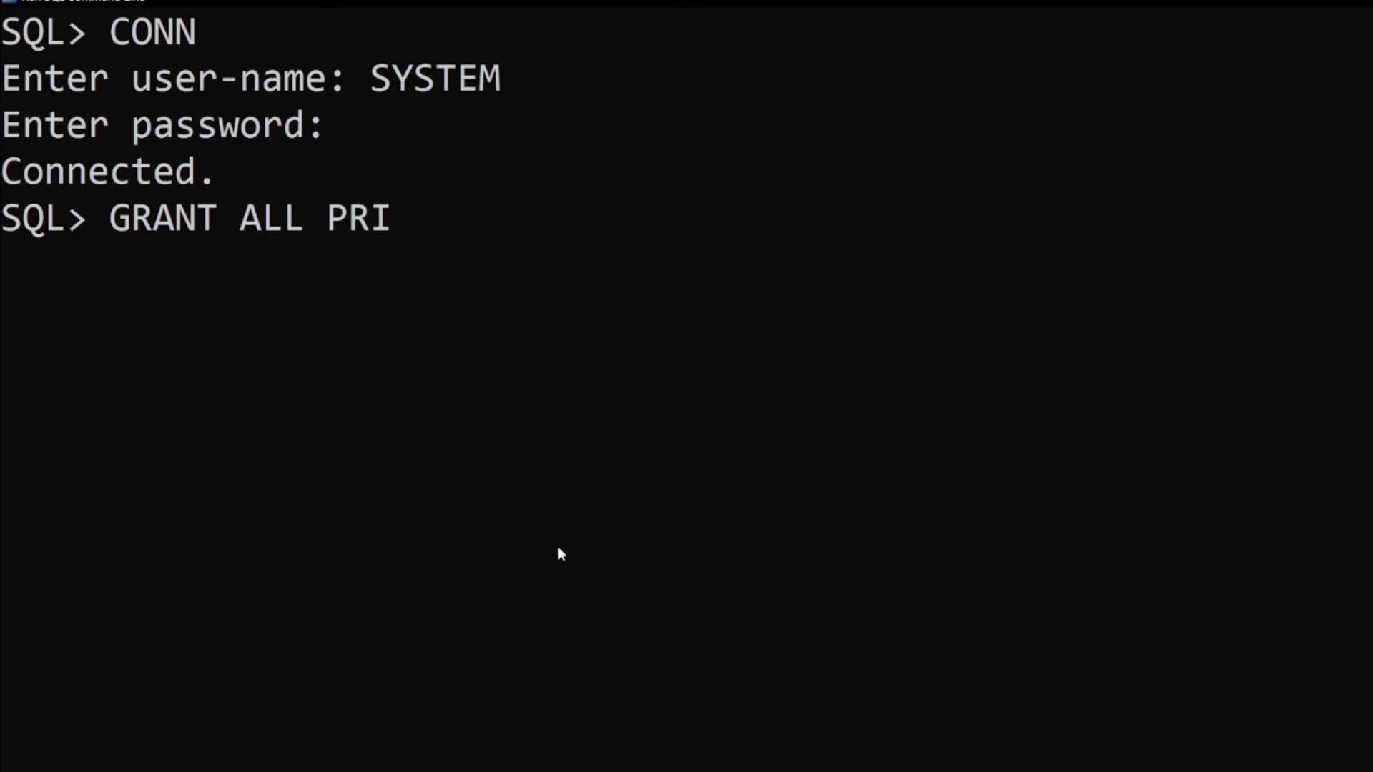
pyautogui.write('VILEGE')
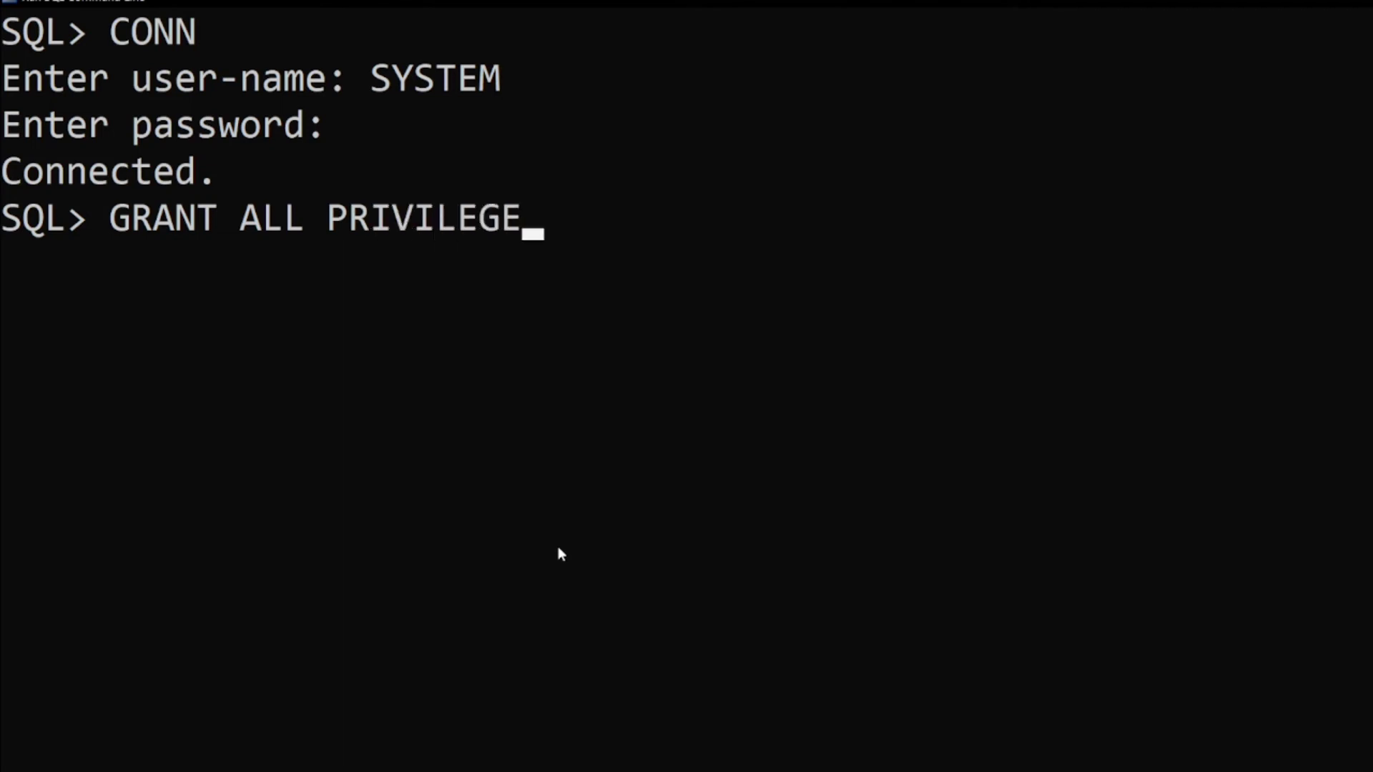
pyautogui.write('S T')
pyautogui.write('O KK')
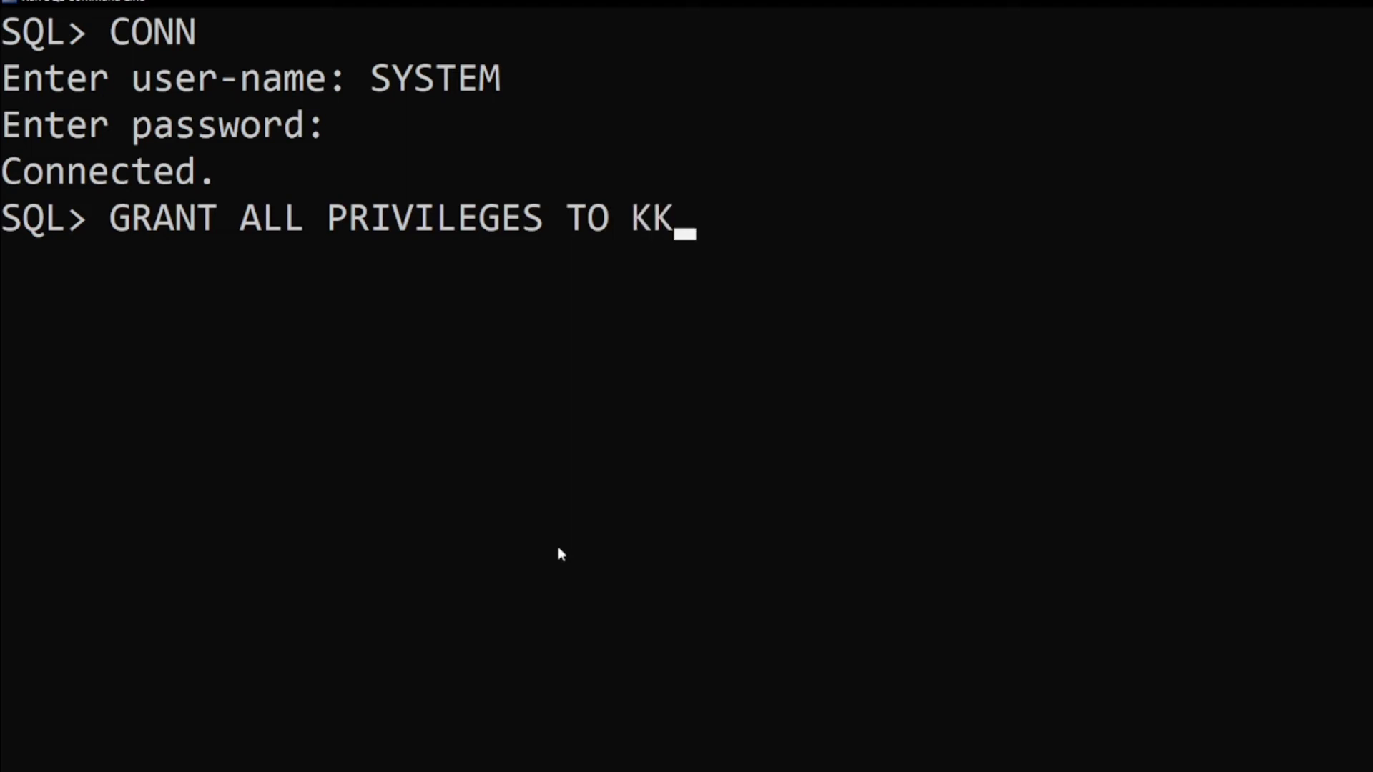
pyautogui.write(';')
# - Run GRANT ALL PRIVILEGES TO KK; and confirm Grant succeeded
pyautogui.press('Return')
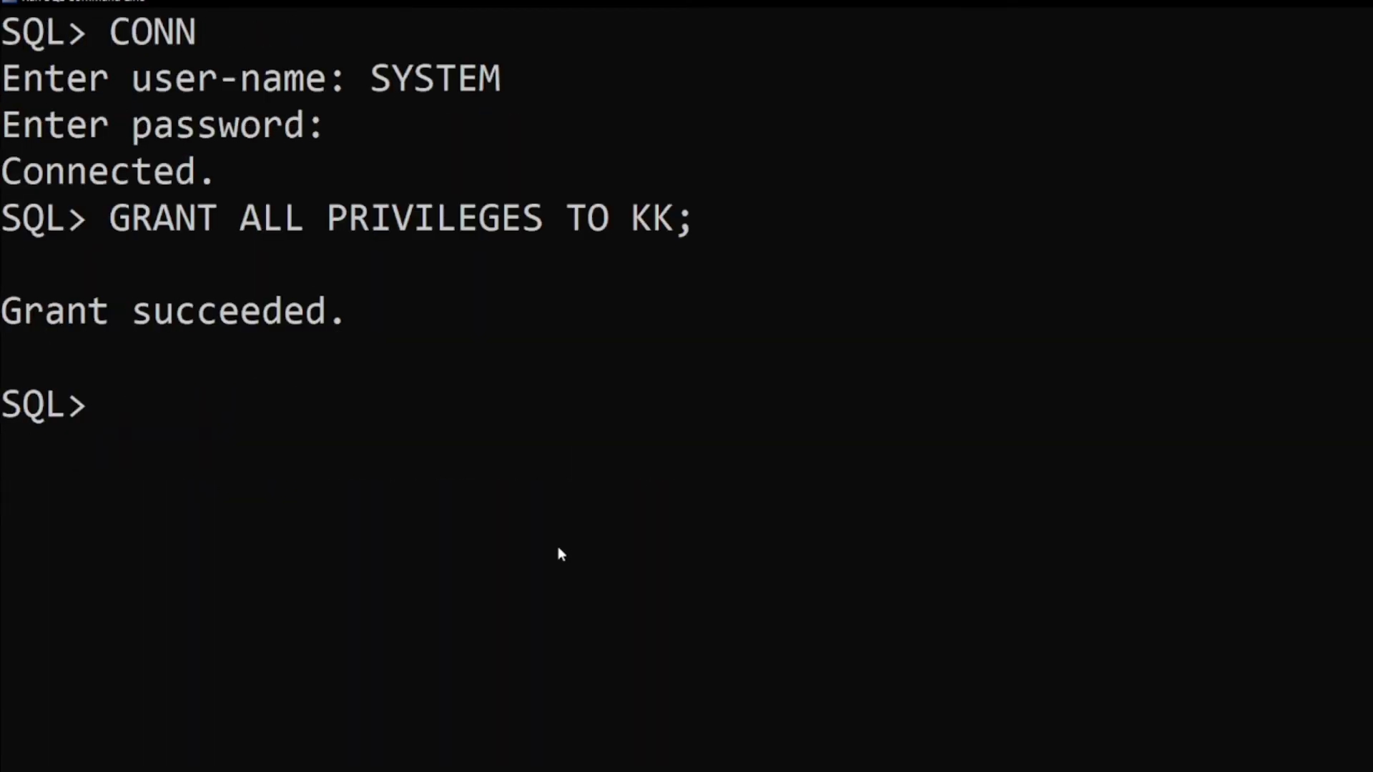
pyautogui.moveTo(365, 311); pyautogui.dragTo(2, 311)
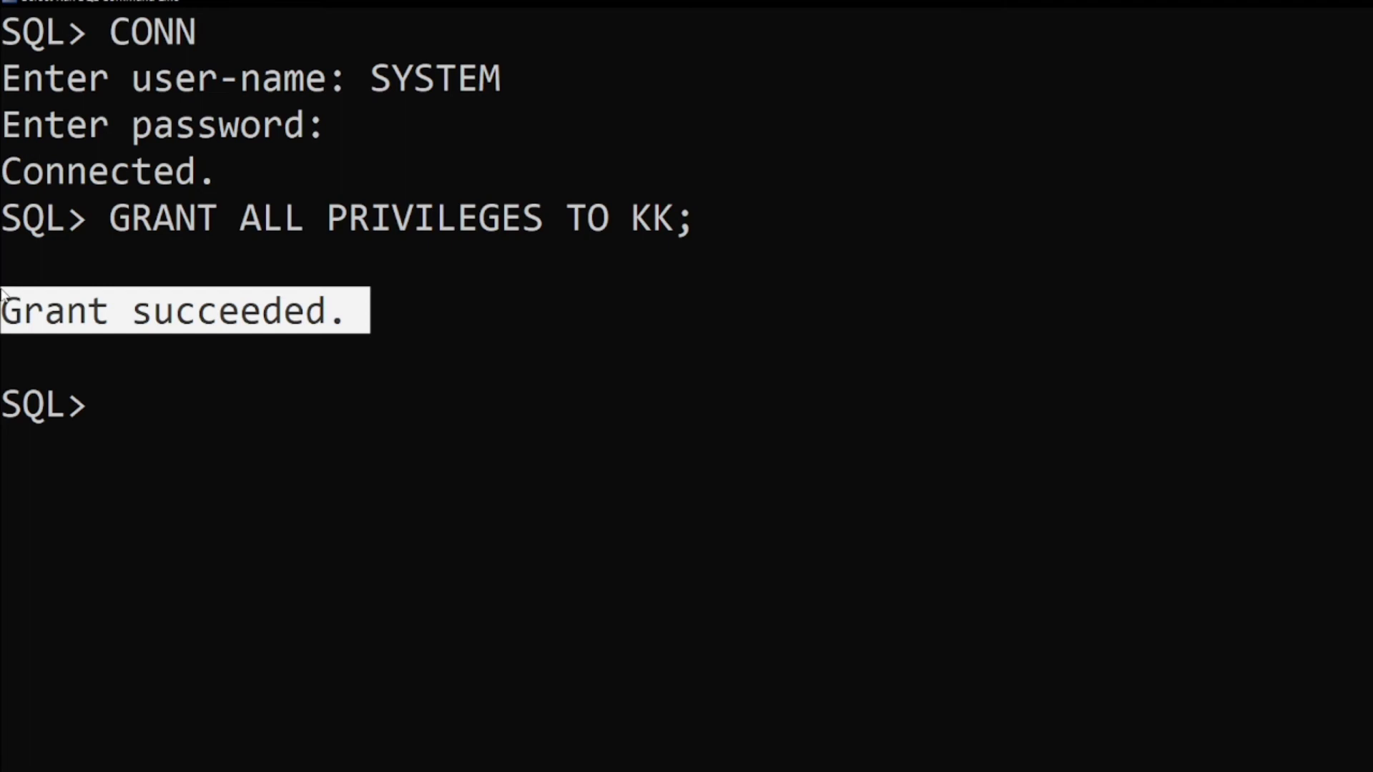
pyautogui.click(410, 473)
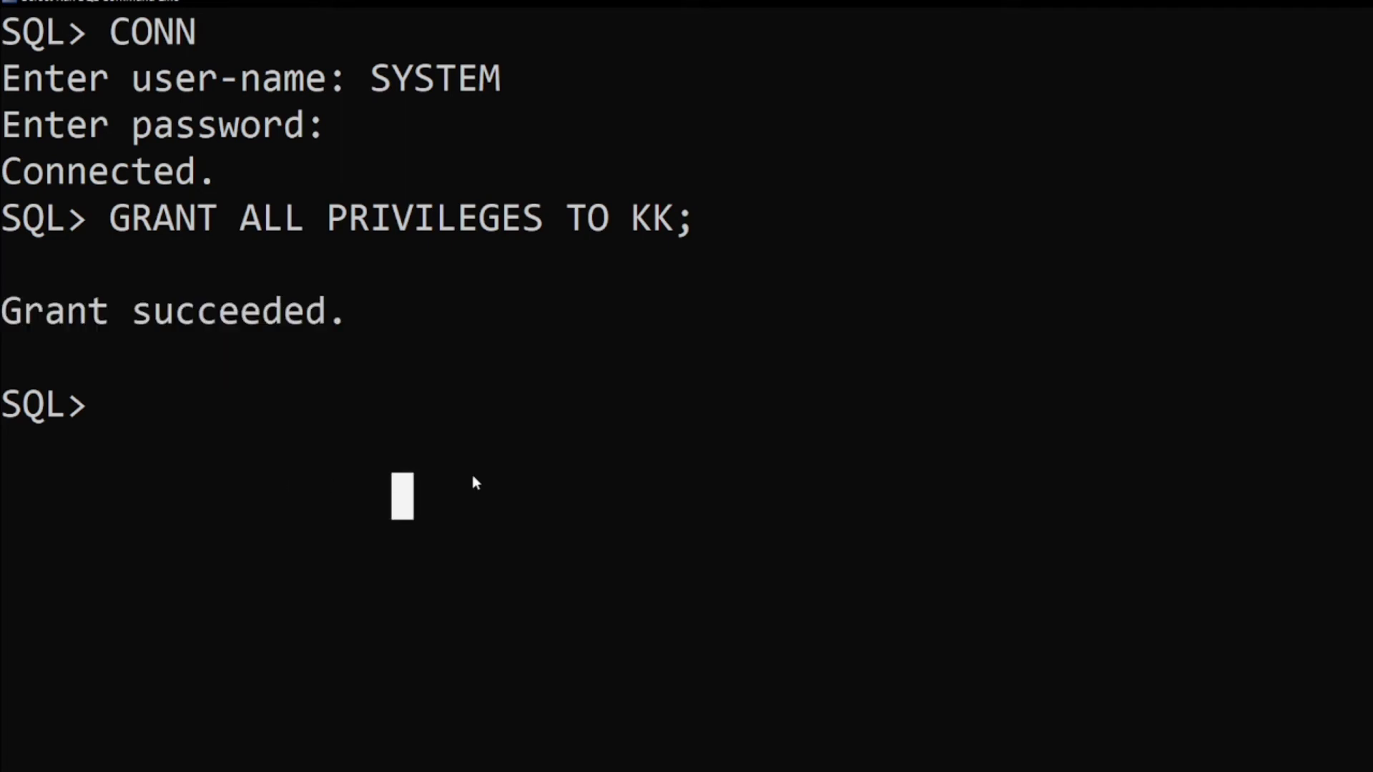
pyautogui.write('CO')
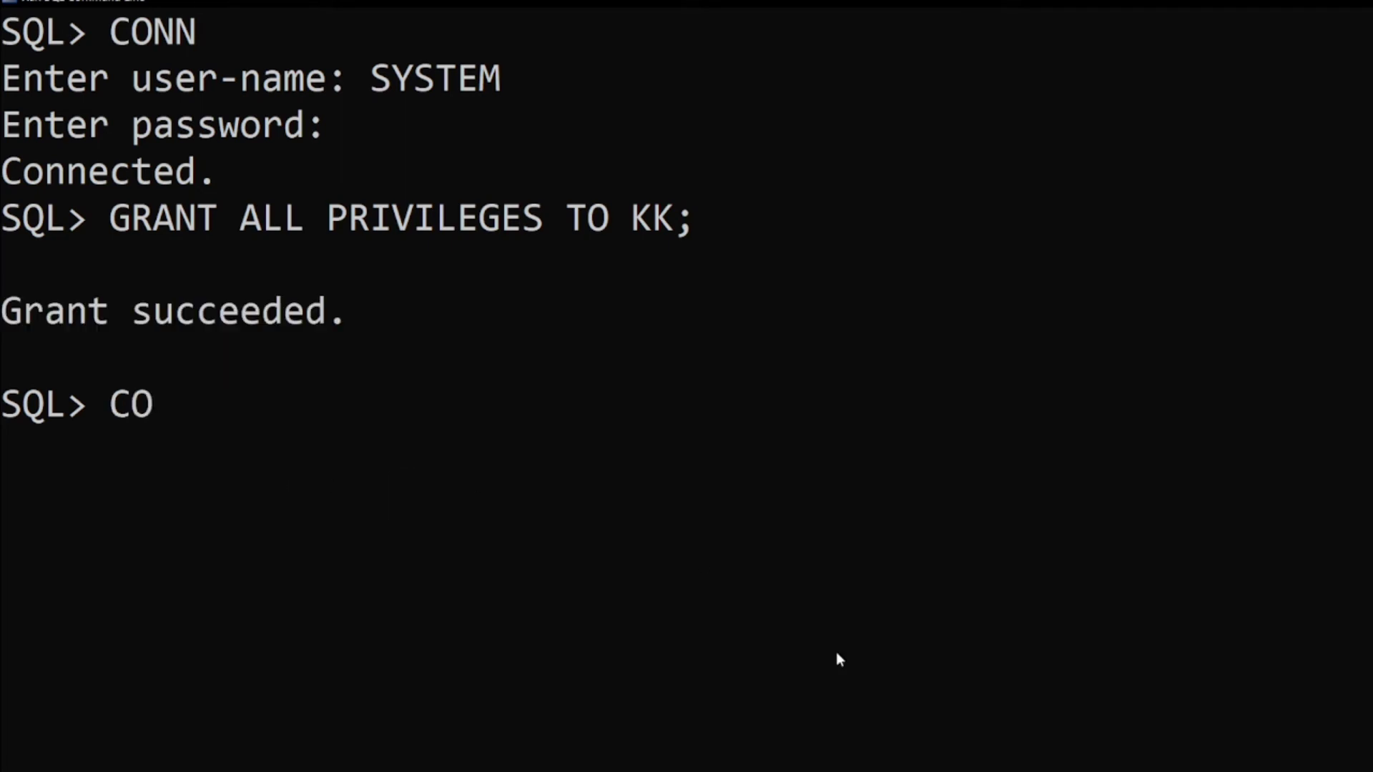
pyautogui.write('NN')
# - Connect as KK with its password, confirming Connected for user KK
pyautogui.press('Return')
pyautogui.write('K')
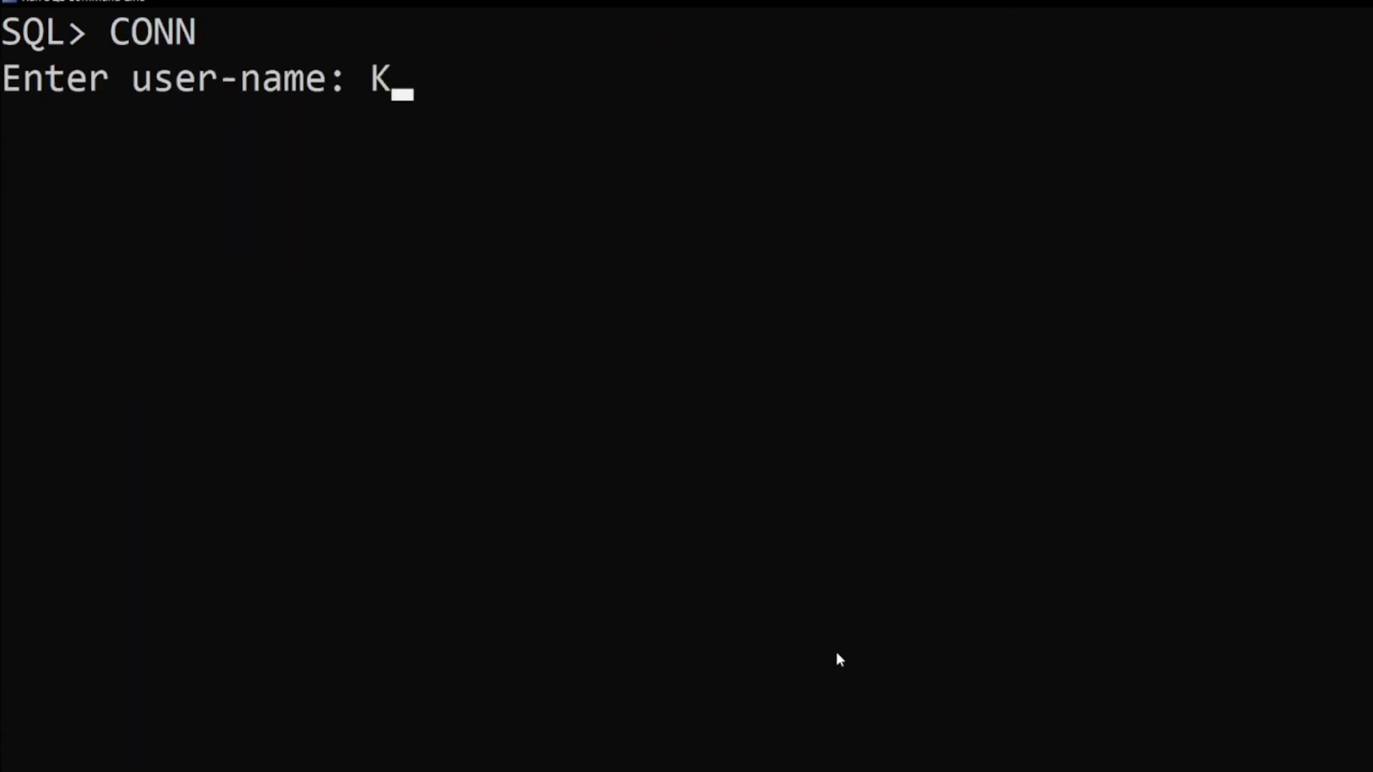
pyautogui.write('K')
pyautogui.press('Return')
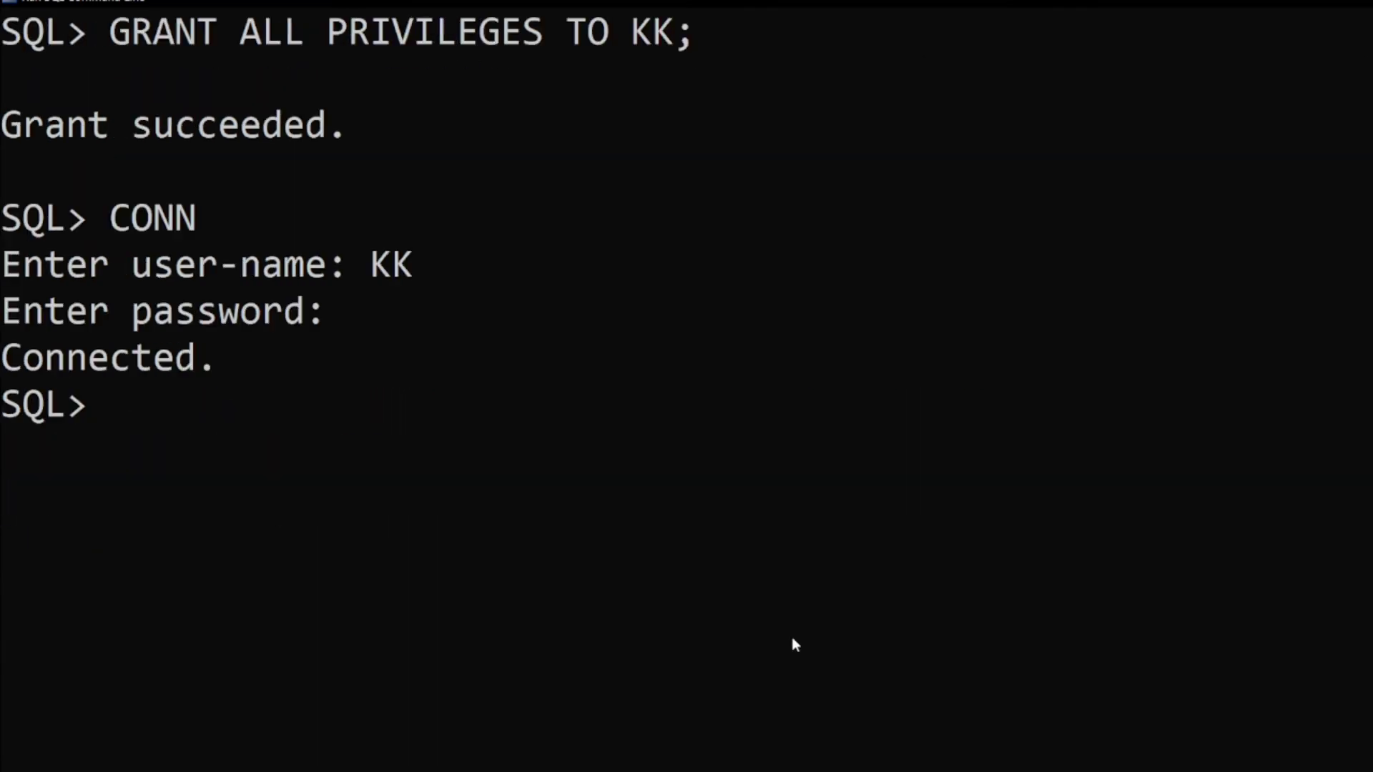
pyautogui.moveTo(247, 357); pyautogui.dragTo(2, 357)
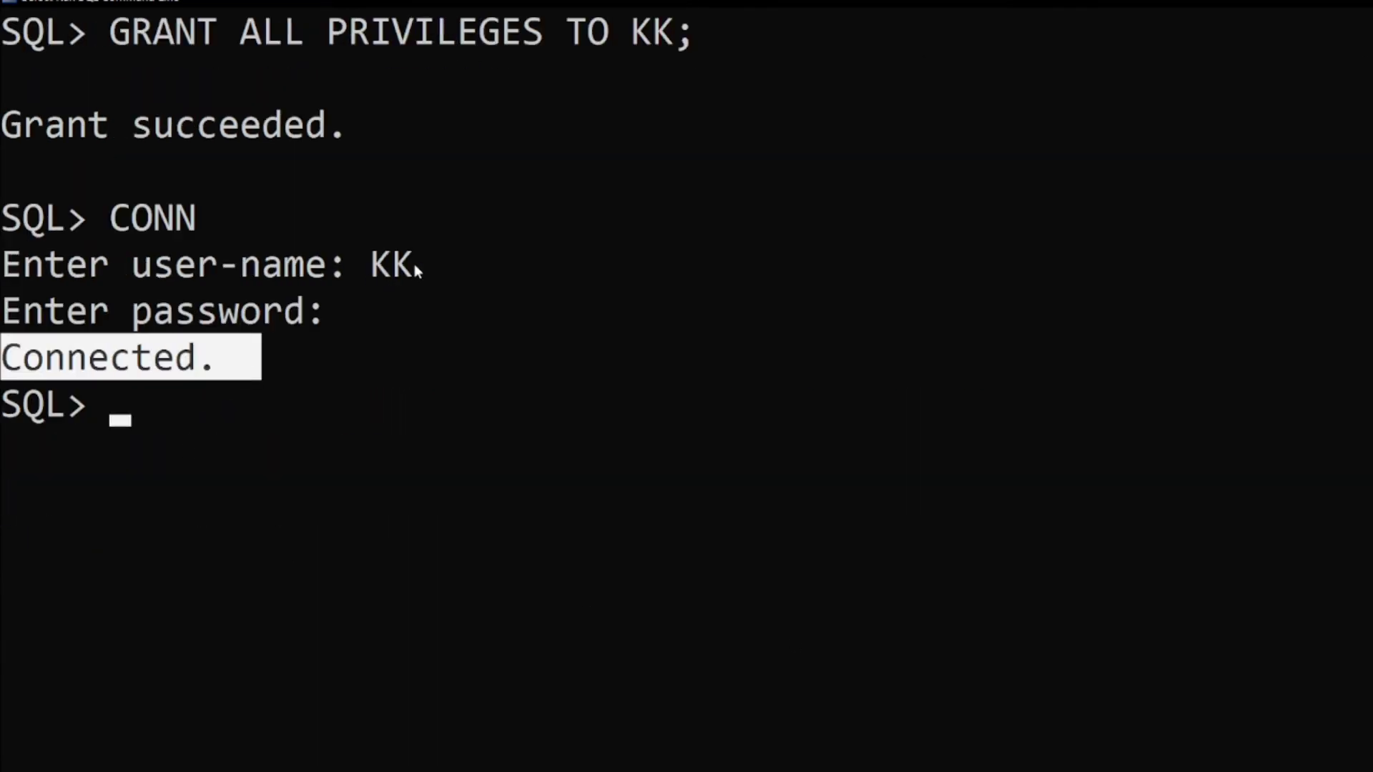
pyautogui.moveTo(450, 264); pyautogui.dragTo(338, 271)
pyautogui.click(363, 355)
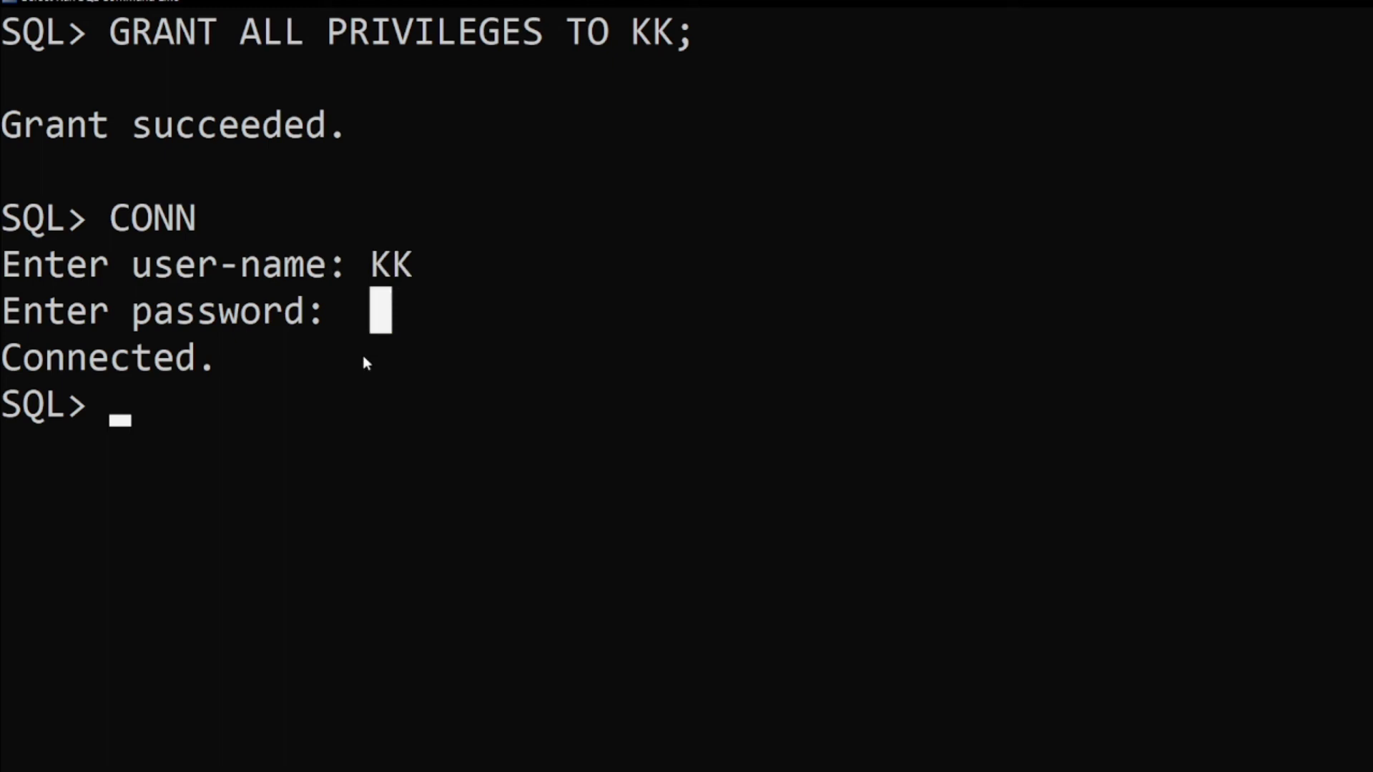
pyautogui.press('Return')
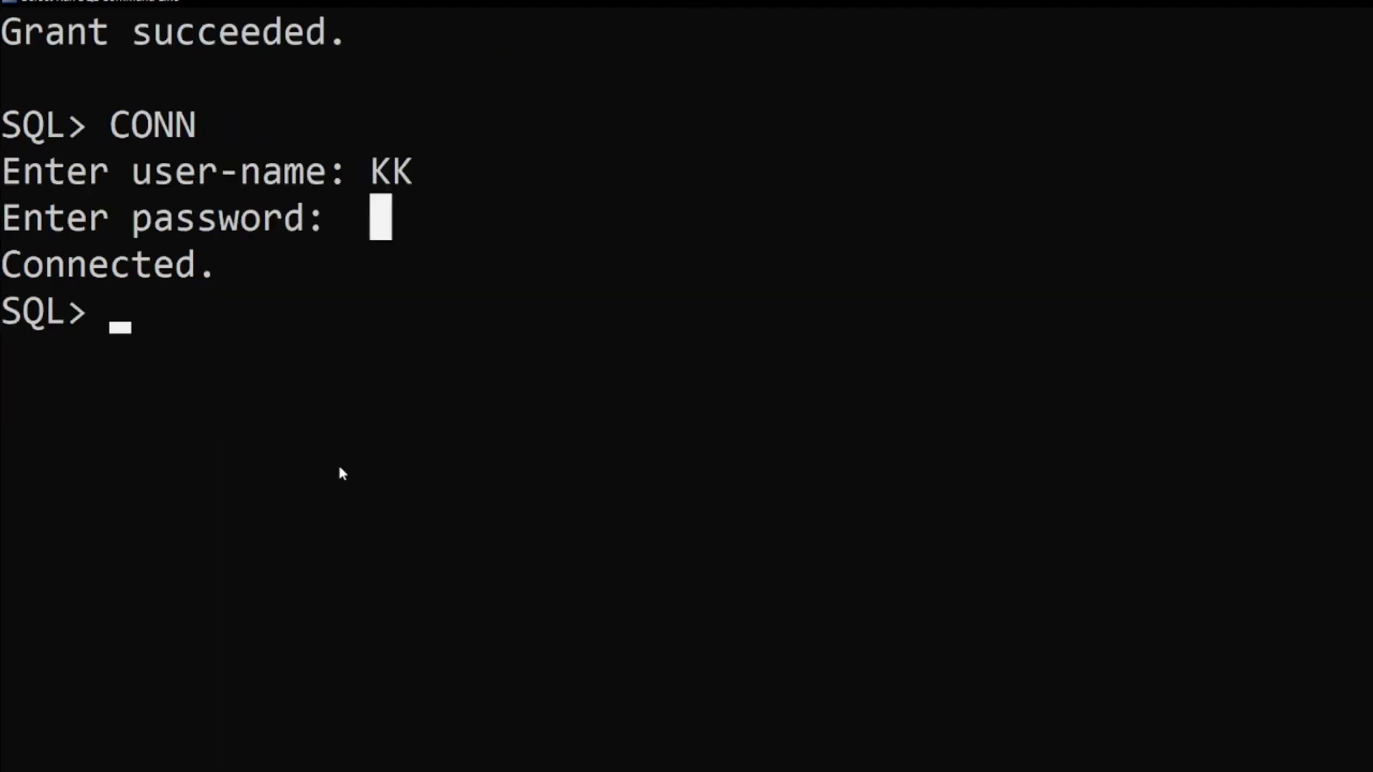